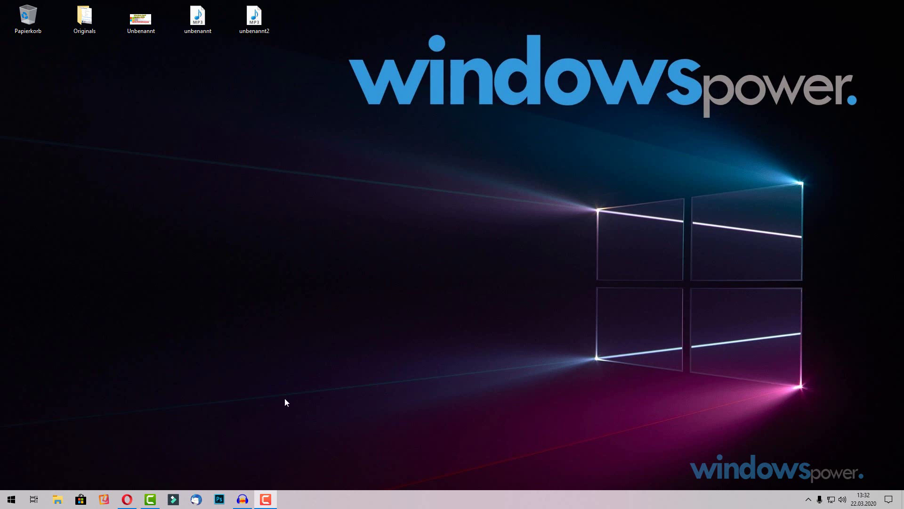
# Search Windows for Cortana, launch the app, move its window higher on the desktop, and close it
pyautogui.click(12, 500)
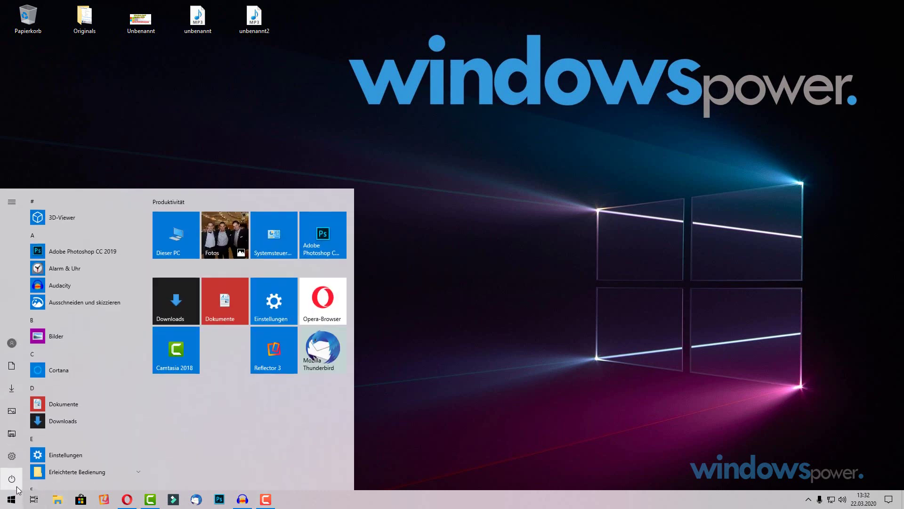
pyautogui.write('coe')
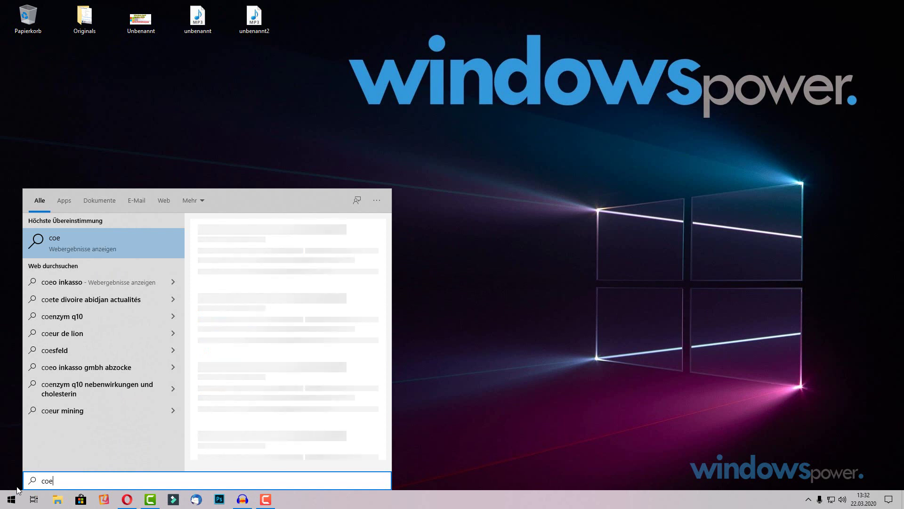
pyautogui.press('BackSpace')
pyautogui.write('rt')
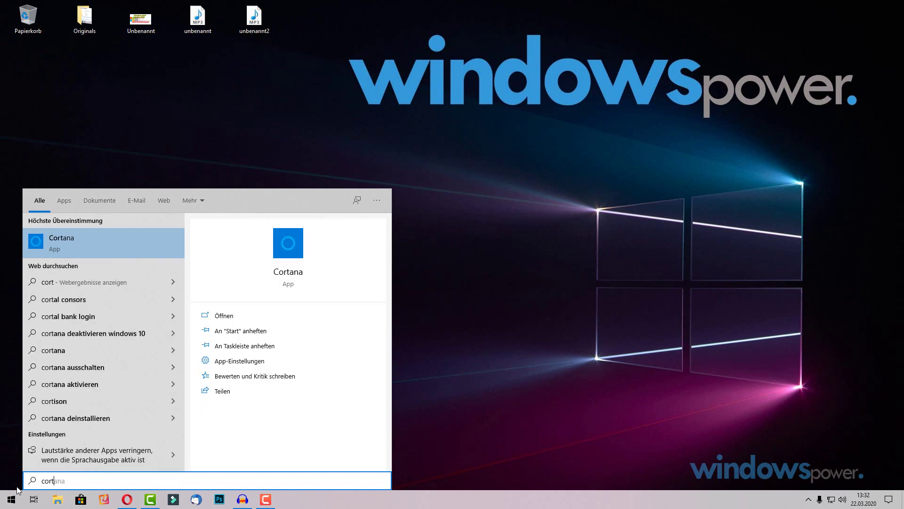
pyautogui.click(69, 236)
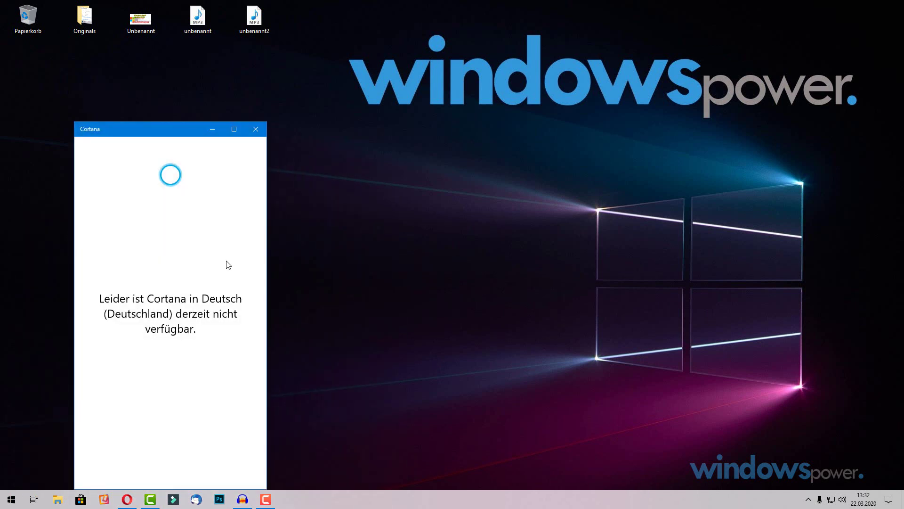
pyautogui.moveTo(188, 125); pyautogui.dragTo(198, 91)
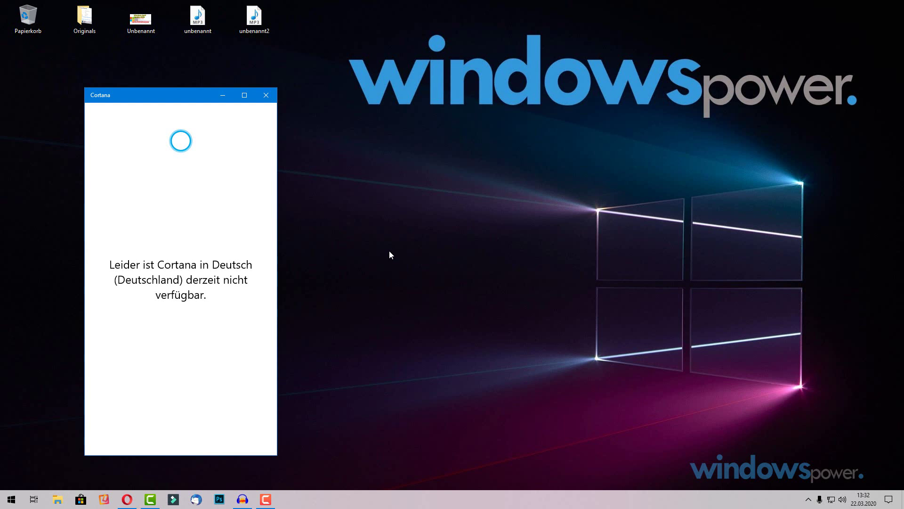
pyautogui.click(266, 95)
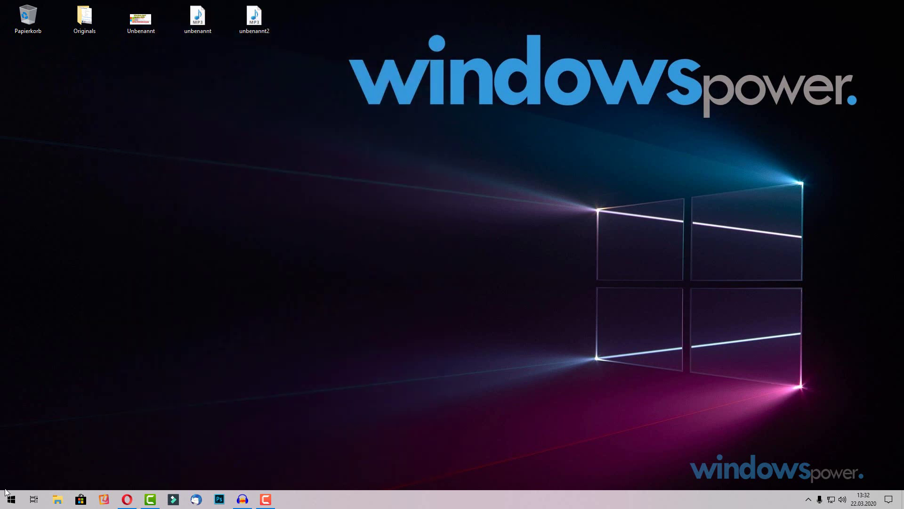
# Search Windows for "apps" and look through the Standard-Apps settings page
pyautogui.click(8, 507)
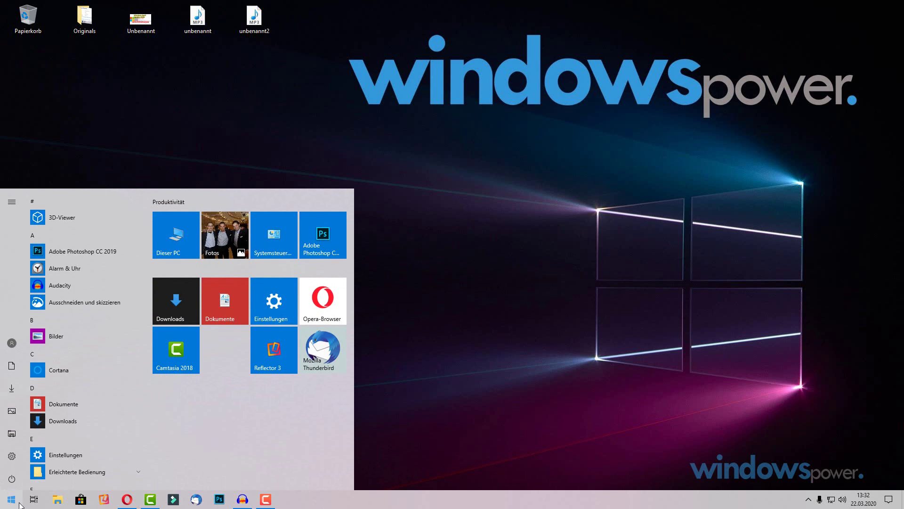
pyautogui.write('apps')
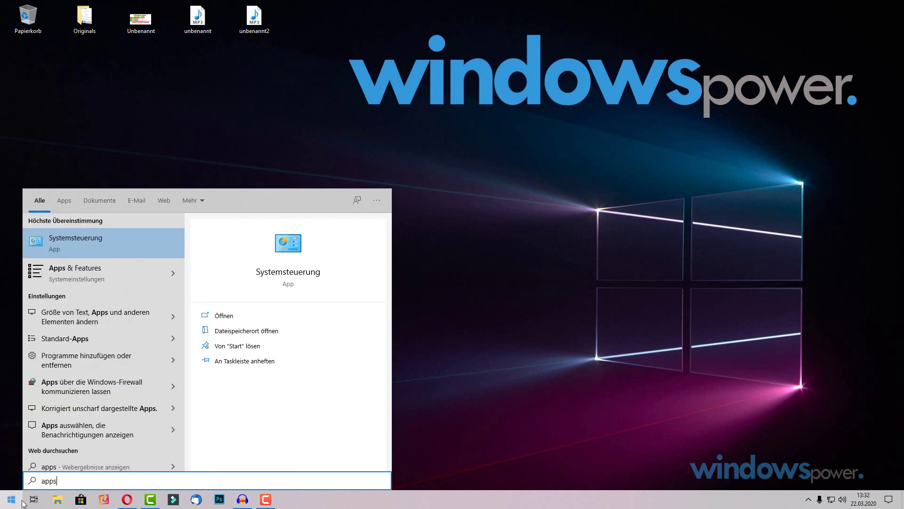
pyautogui.click(71, 341)
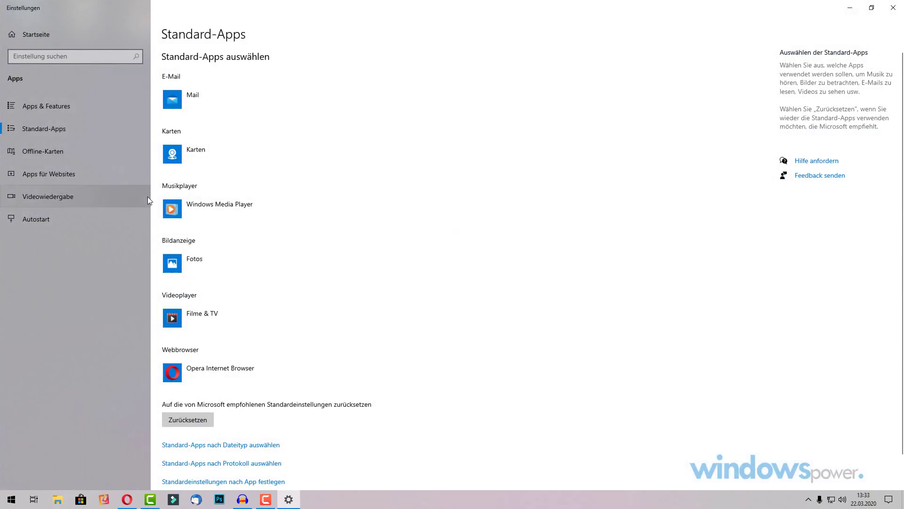
pyautogui.scroll(-1, 358, 191)
pyautogui.scroll(-1, 361, 200)
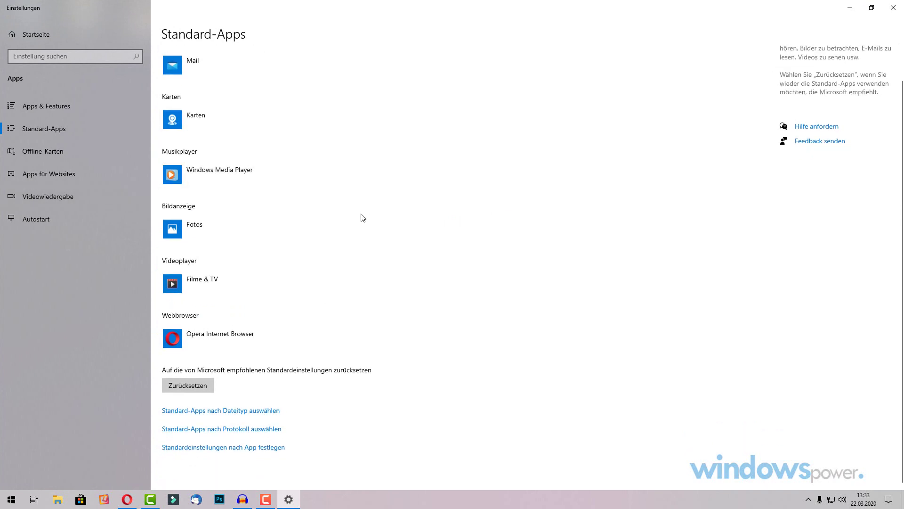
# Expand the Cortana entry in the Apps & Features list to view its options, and close the settings window
pyautogui.click(50, 108)
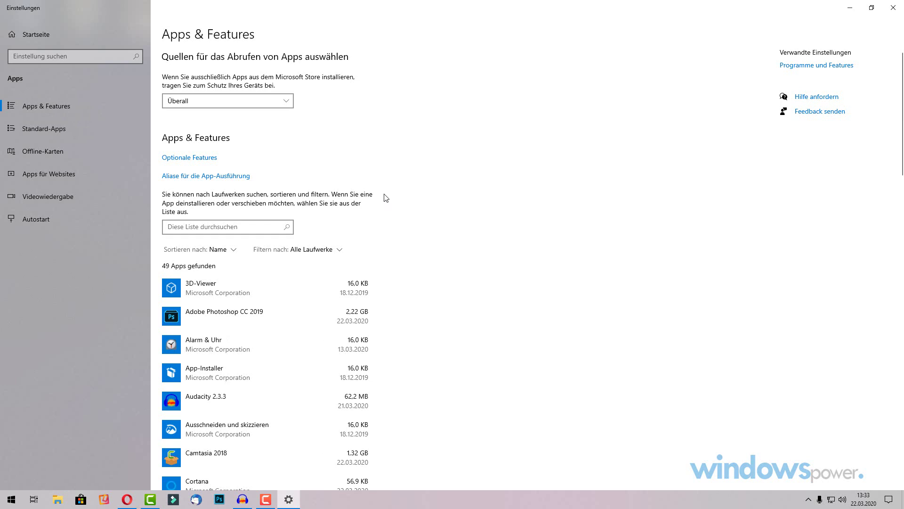
pyautogui.scroll(-5, 330, 202)
pyautogui.click(261, 185)
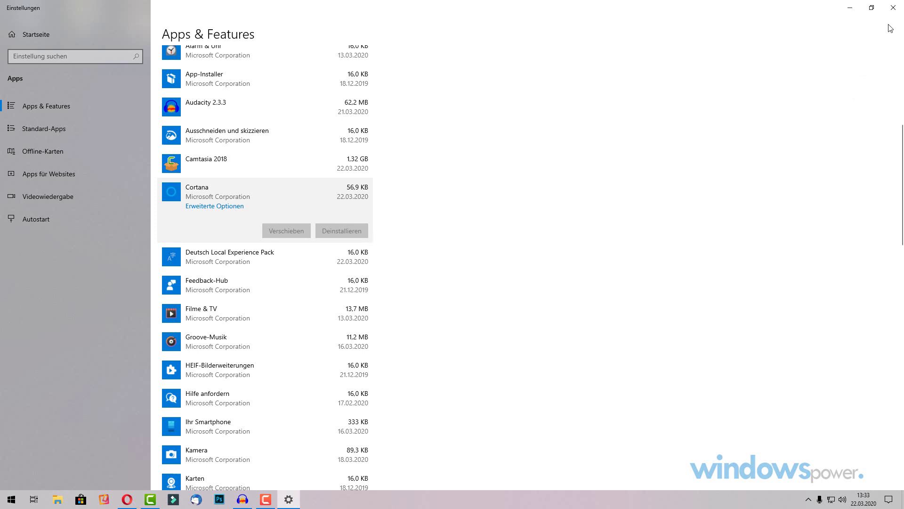
pyautogui.click(892, 8)
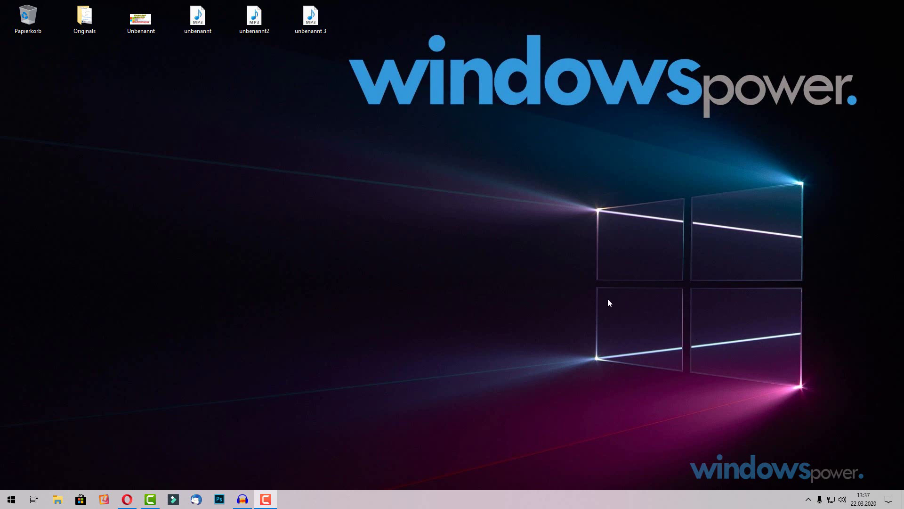
# Open the Task-Manager and show its Leistung view
pyautogui.hotkey('ctrl', 'shift', 'Escape')
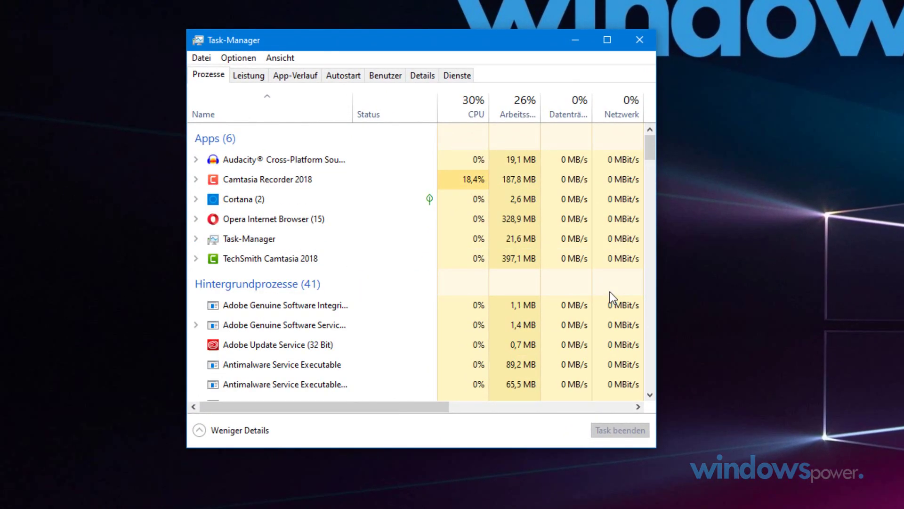
pyautogui.click(253, 81)
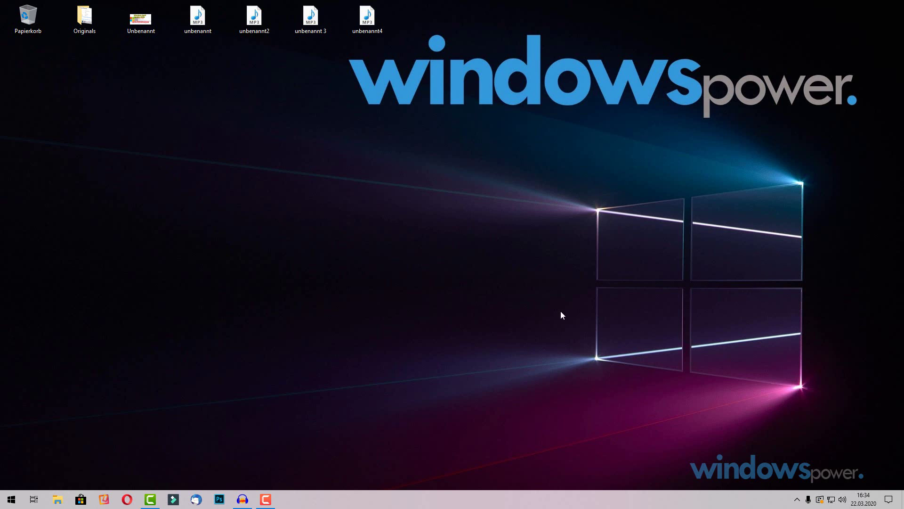
# Search the Windows settings for "anmelde", open Anmeldeoptionen, and select the Windows Hello-PIN sign-in option
pyautogui.click(12, 500)
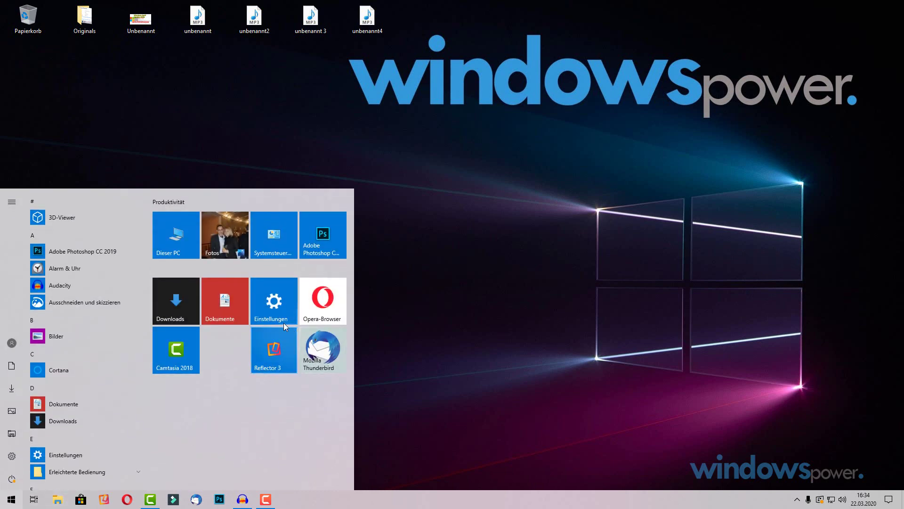
pyautogui.click(288, 320)
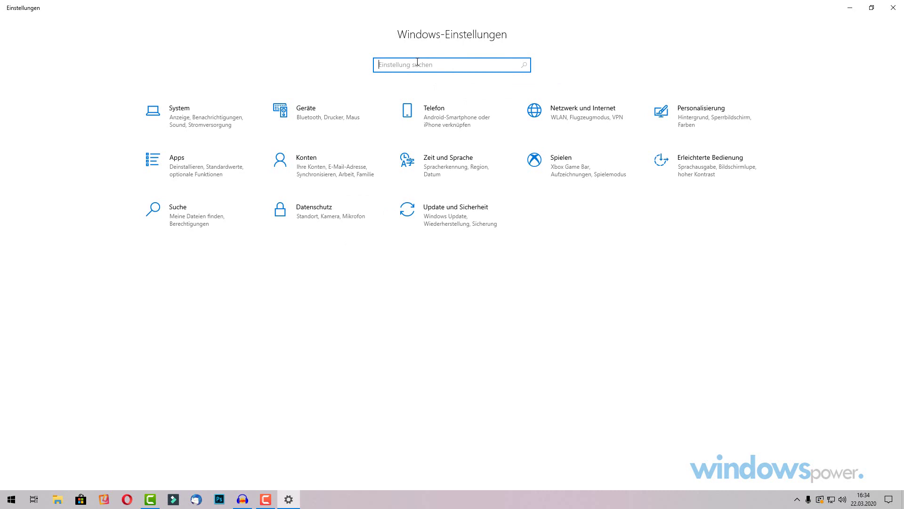
pyautogui.write('anmelde')
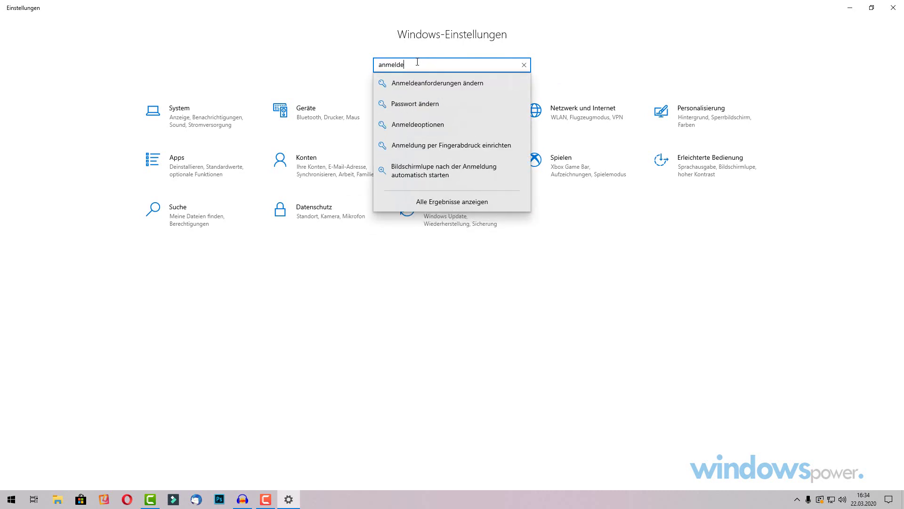
pyautogui.click(427, 123)
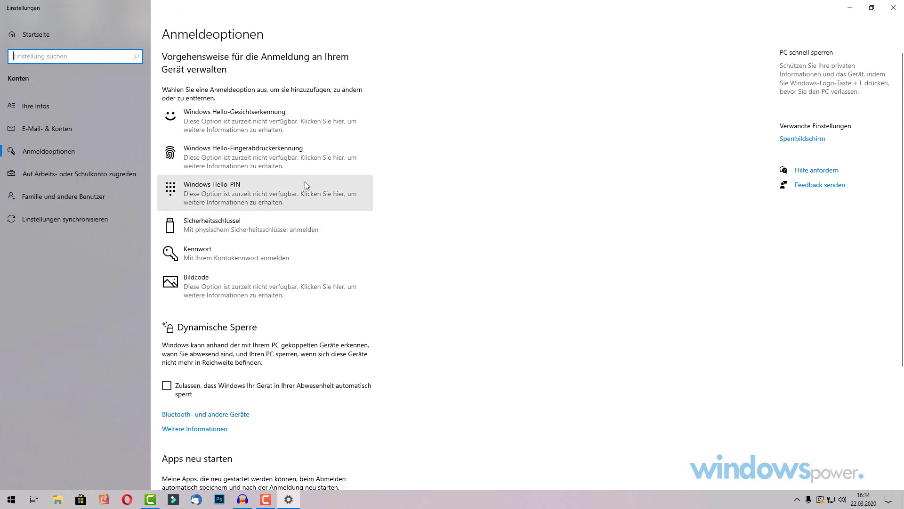
pyautogui.click(281, 201)
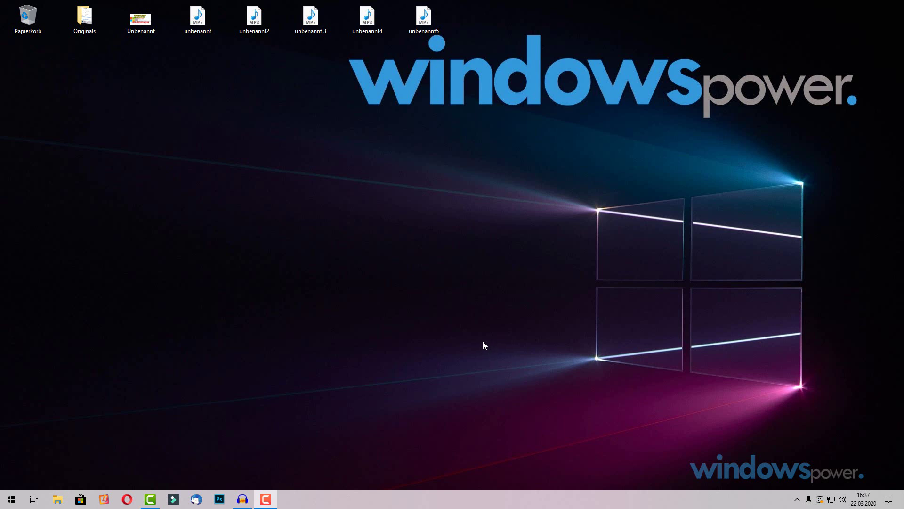
# Search the Windows settings for "optionale" and open the page for managing optional features
pyautogui.press('super+i')
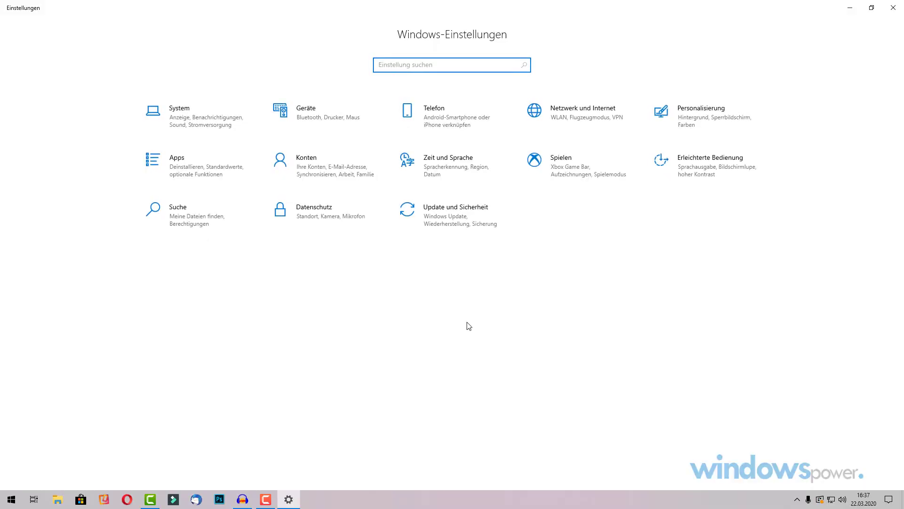
pyautogui.write('optioane')
pyautogui.press('BackSpace')
pyautogui.press('BackSpace')
pyautogui.press('BackSpace')
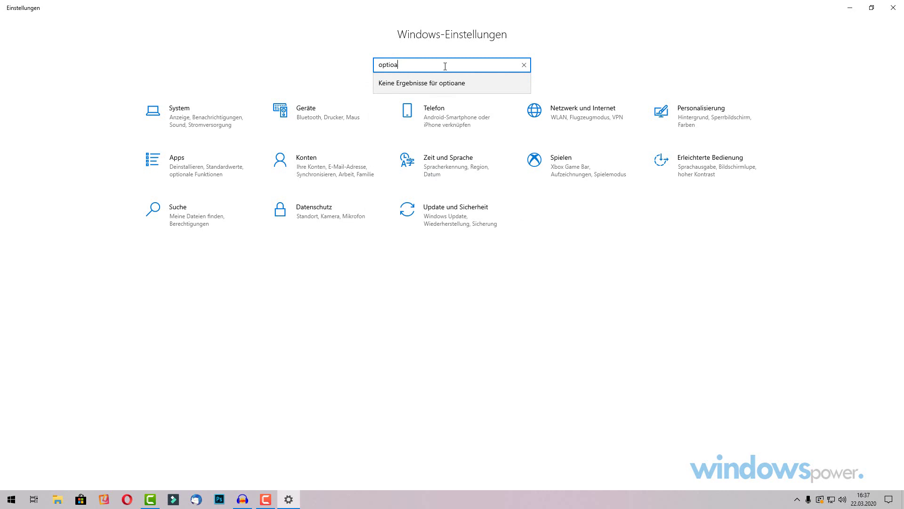
pyautogui.write('nale')
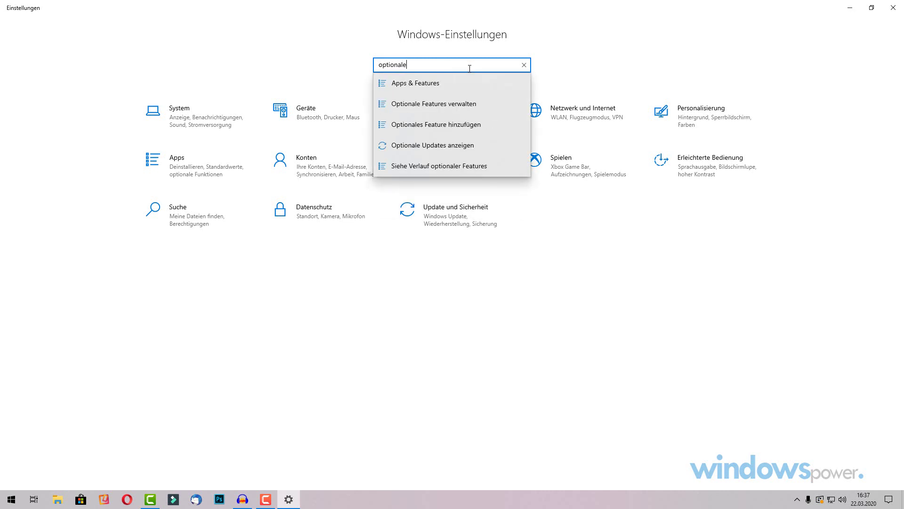
pyautogui.click(455, 106)
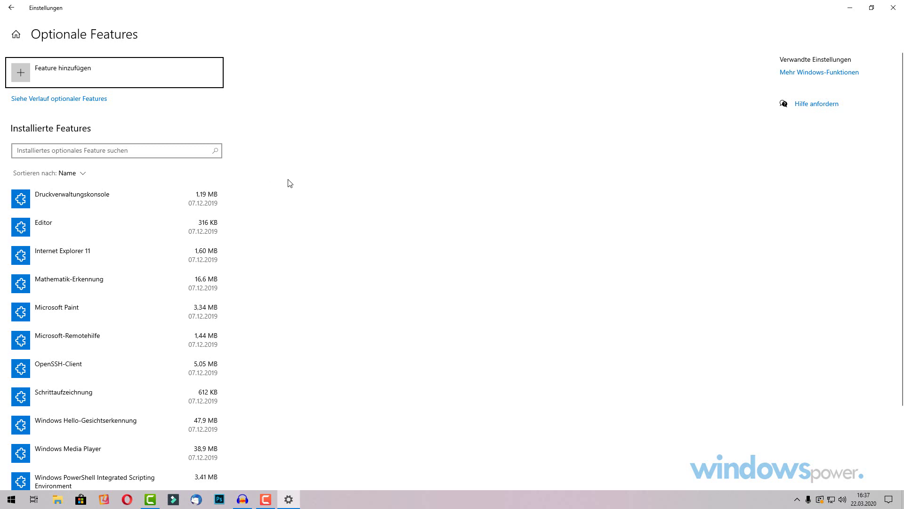
# Expand the Editor, Microsoft Paint and Windows Media Player entries among the installed features to view their details
pyautogui.scroll(-2, 290, 183)
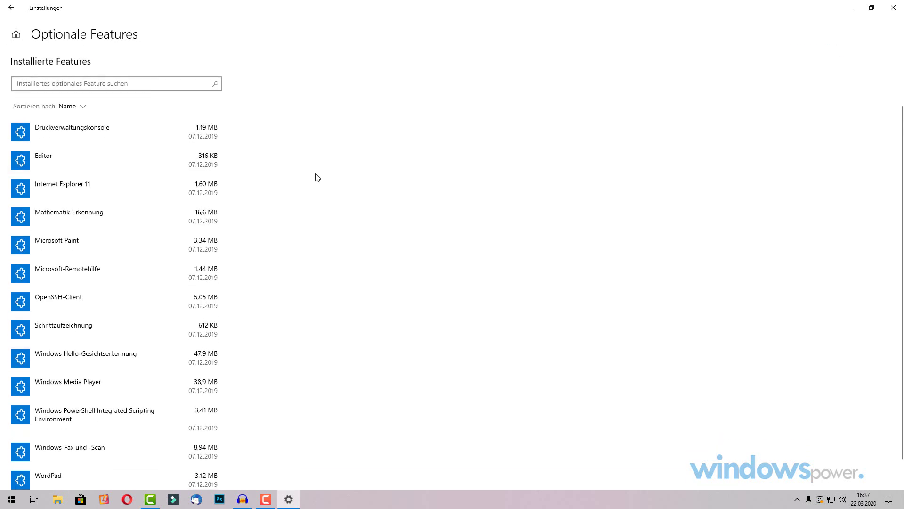
pyautogui.click(152, 164)
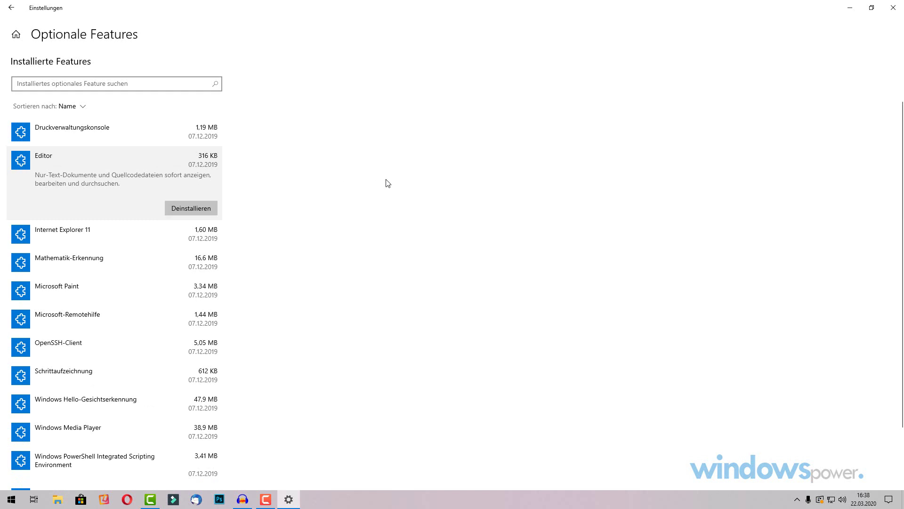
pyautogui.scroll(-2, 388, 183)
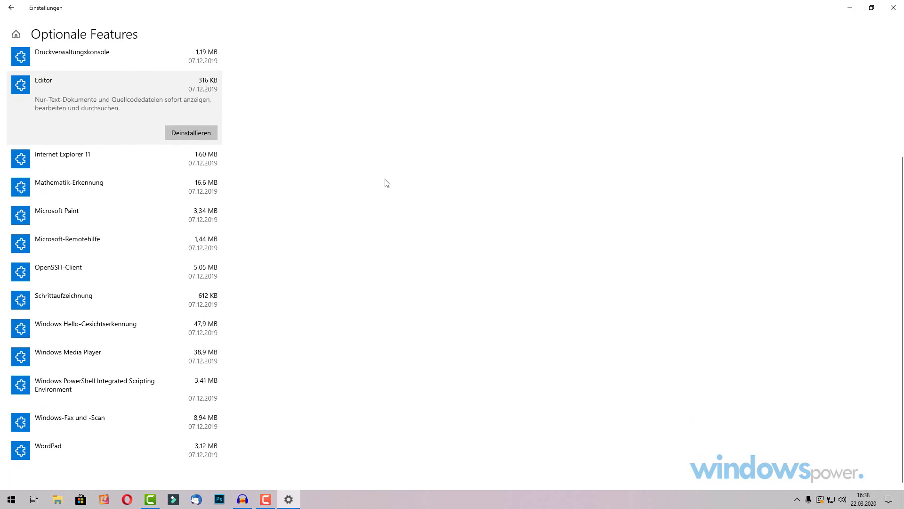
pyautogui.click(111, 209)
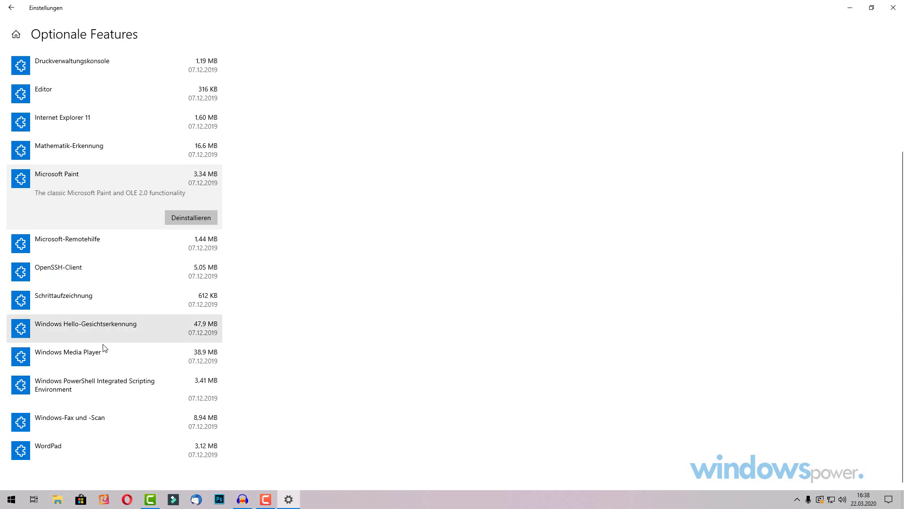
pyautogui.click(141, 354)
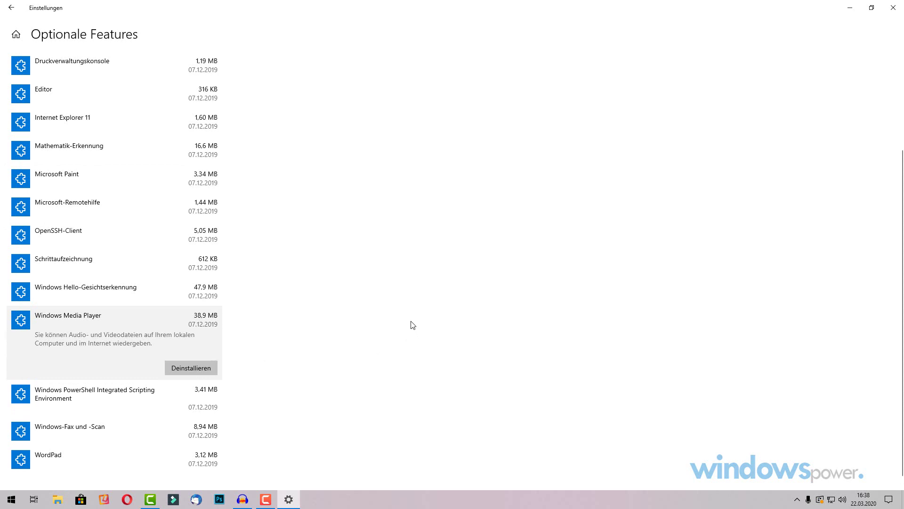
# Open the dialog for adding an optional feature and browse the list of available features
pyautogui.scroll(3, 401, 316)
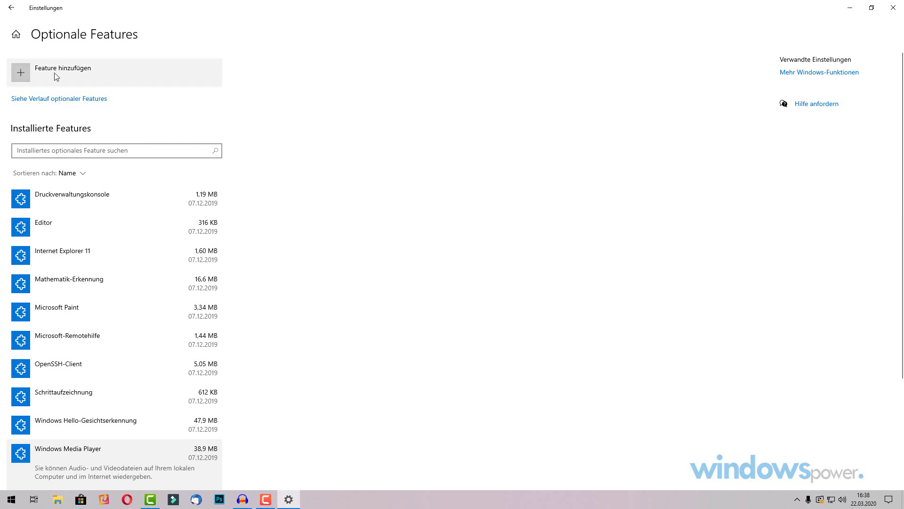
pyautogui.click(20, 73)
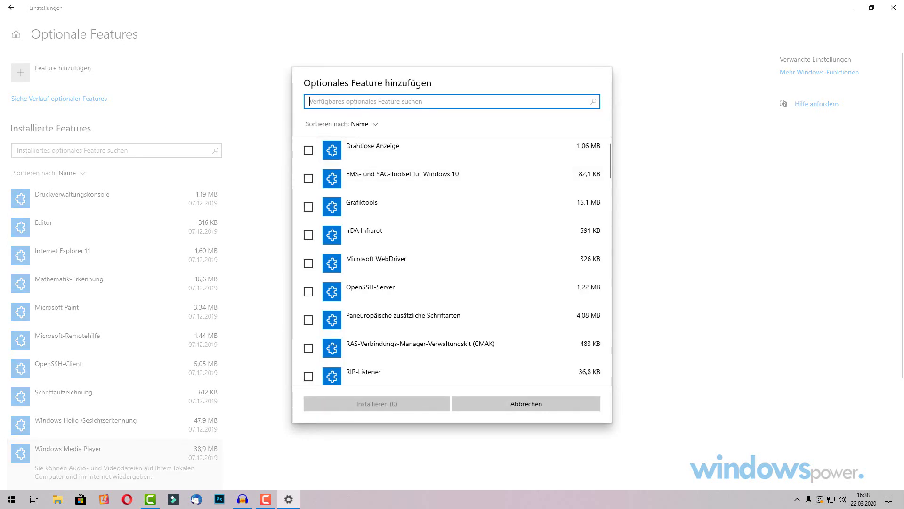
pyautogui.scroll(-10, 414, 215)
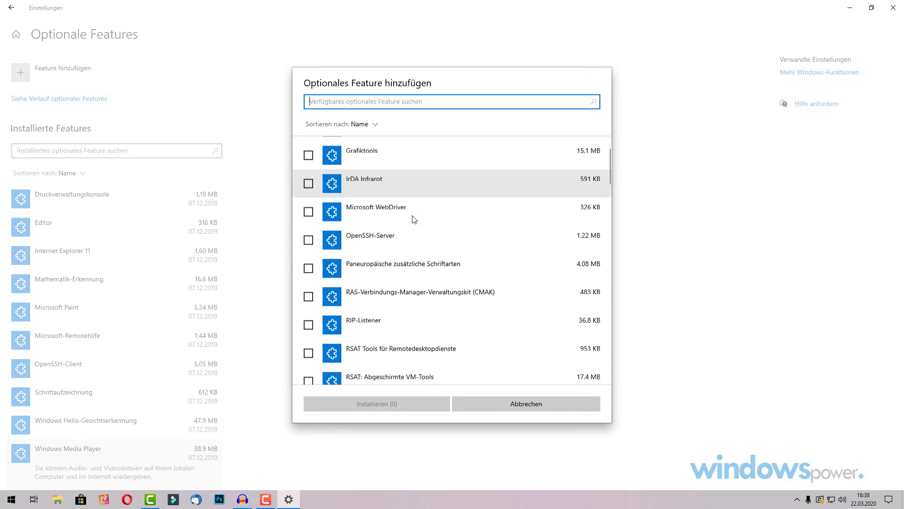
pyautogui.scroll(-10, 416, 219)
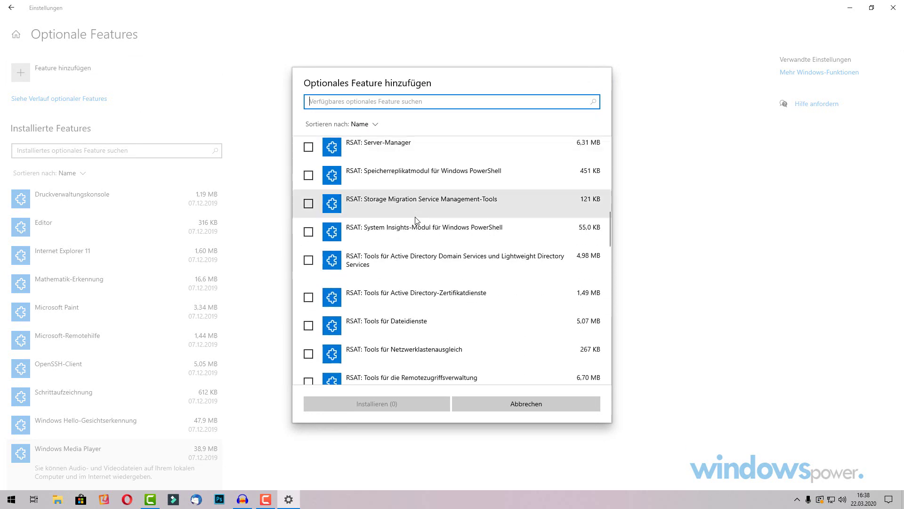
pyautogui.scroll(12, 435, 226)
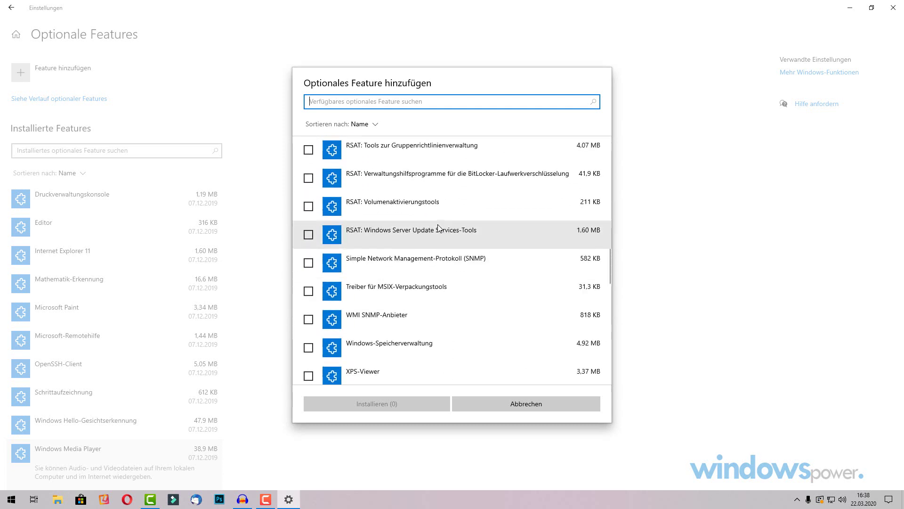
pyautogui.scroll(6, 436, 225)
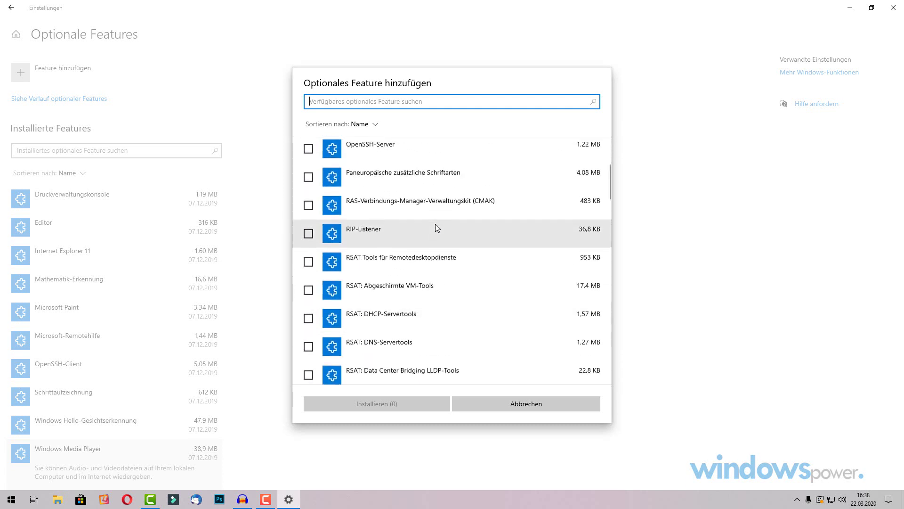
# Cancel adding an optional feature and return from Optionale Features to the Windows settings home page
pyautogui.click(528, 408)
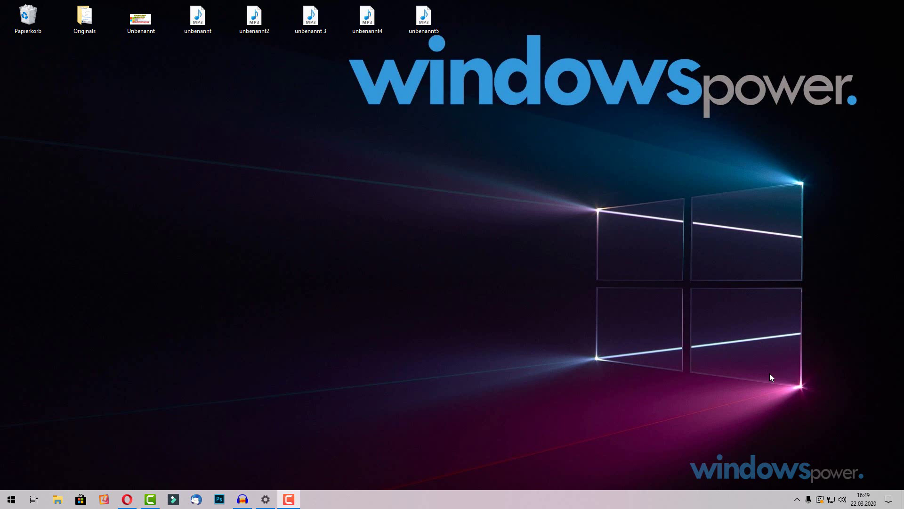
pyautogui.click(266, 499)
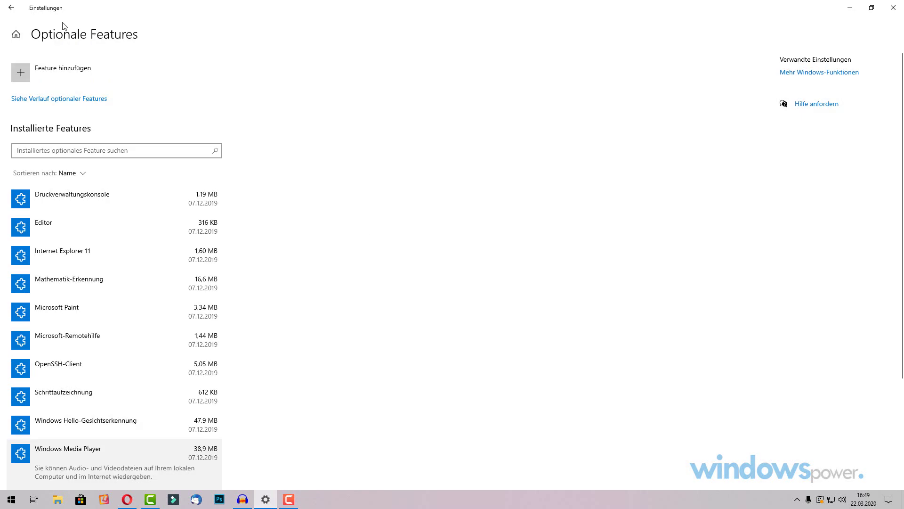
pyautogui.click(12, 8)
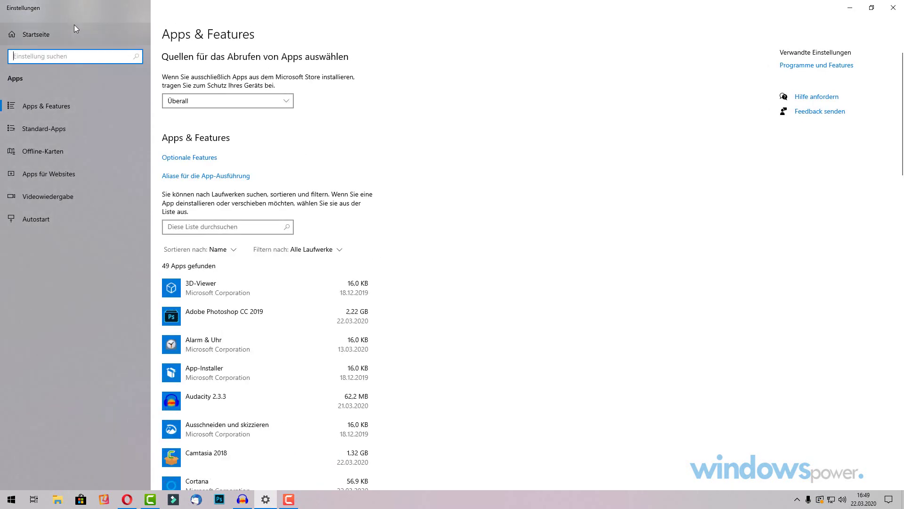
pyautogui.click(30, 38)
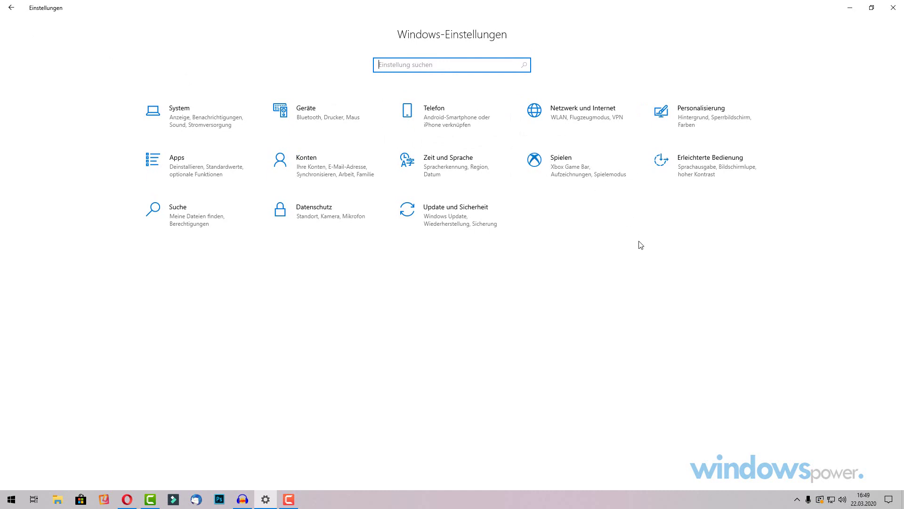
# Search the settings for "benach" and, under Benachrichtigungen und Aktionen, toggle the device-setup suggestions and the Windows welcome page after updates
pyautogui.write('benach')
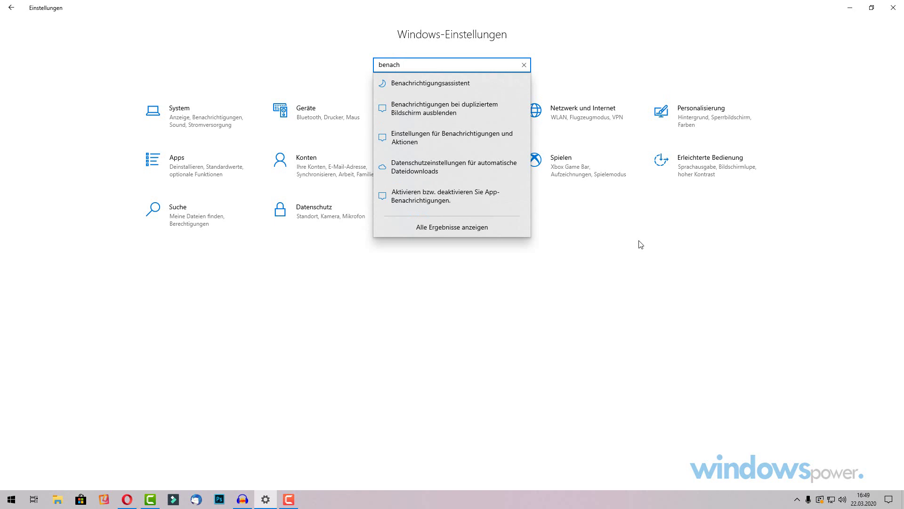
pyautogui.click(459, 88)
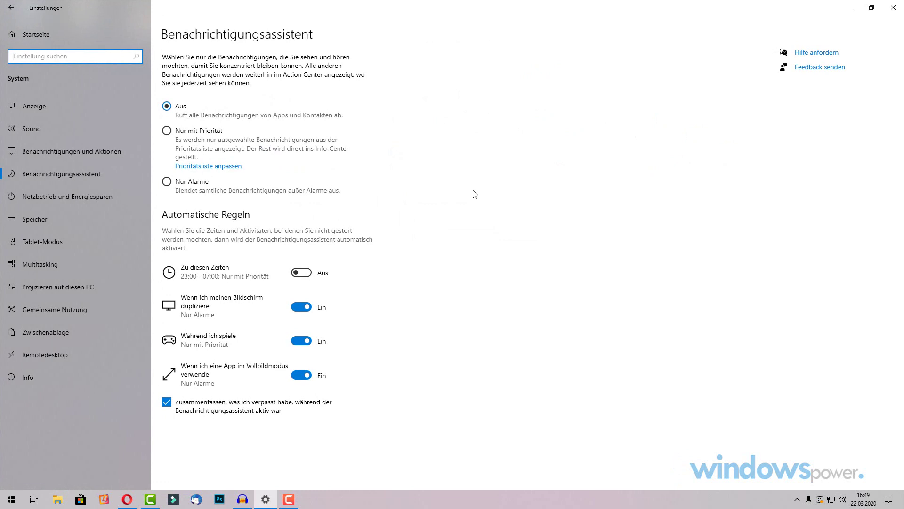
pyautogui.click(99, 154)
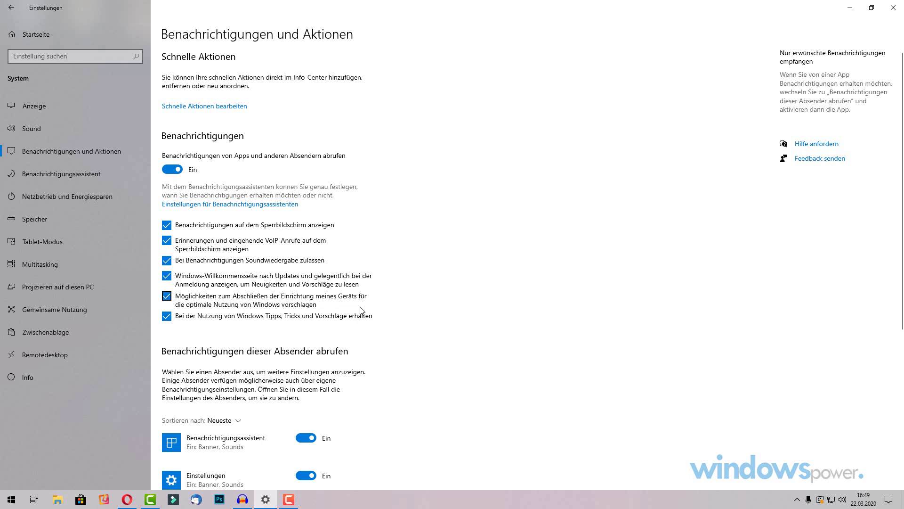
pyautogui.click(166, 298)
pyautogui.click(166, 277)
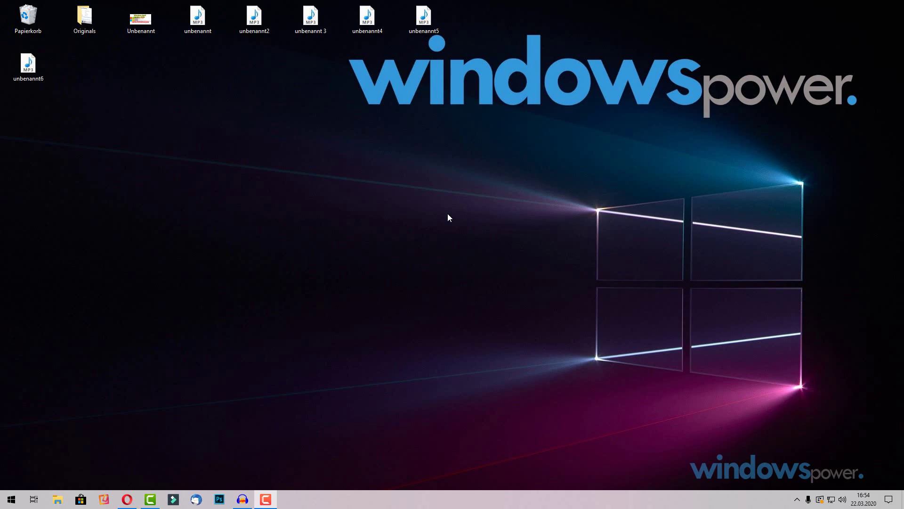
# Search the Windows settings for "wieder", open Wiederherstellungsoptionen, and start resetting the PC with the option Eigene Dateien beibehalten
pyautogui.press('super+i')
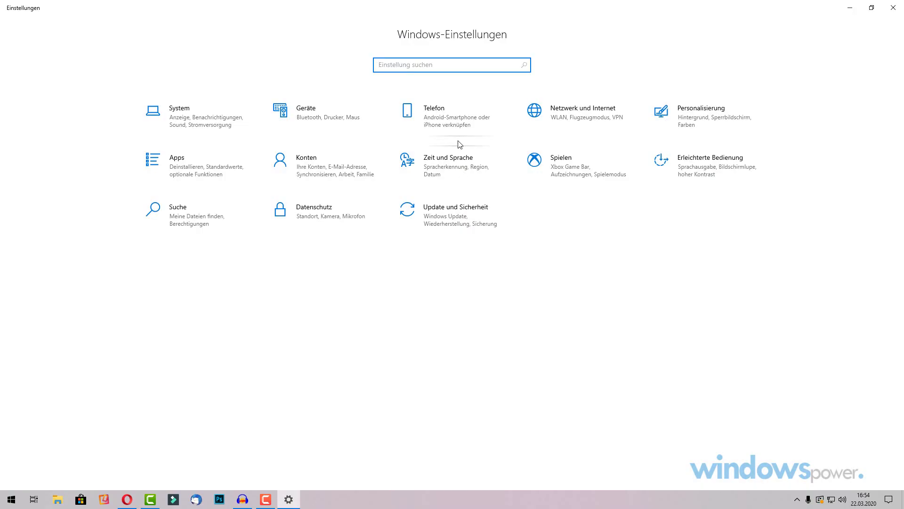
pyautogui.write('wieder')
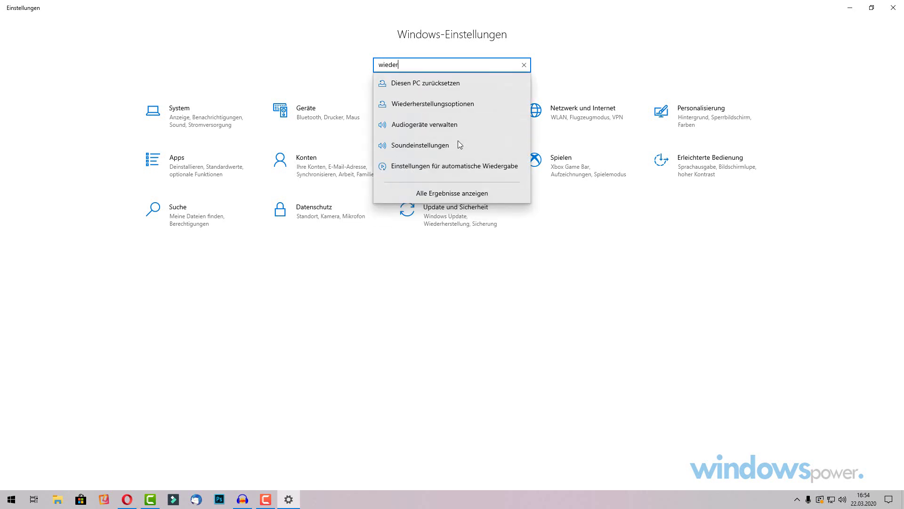
pyautogui.click(442, 104)
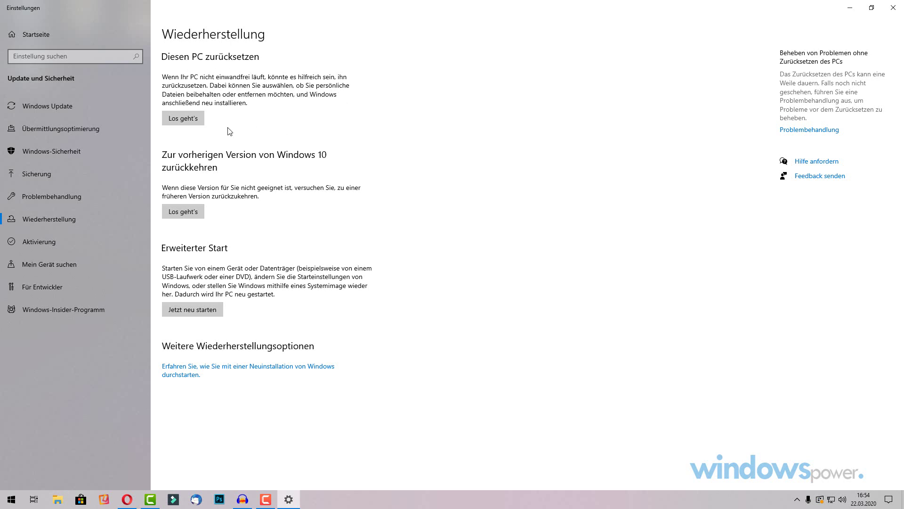
pyautogui.click(183, 120)
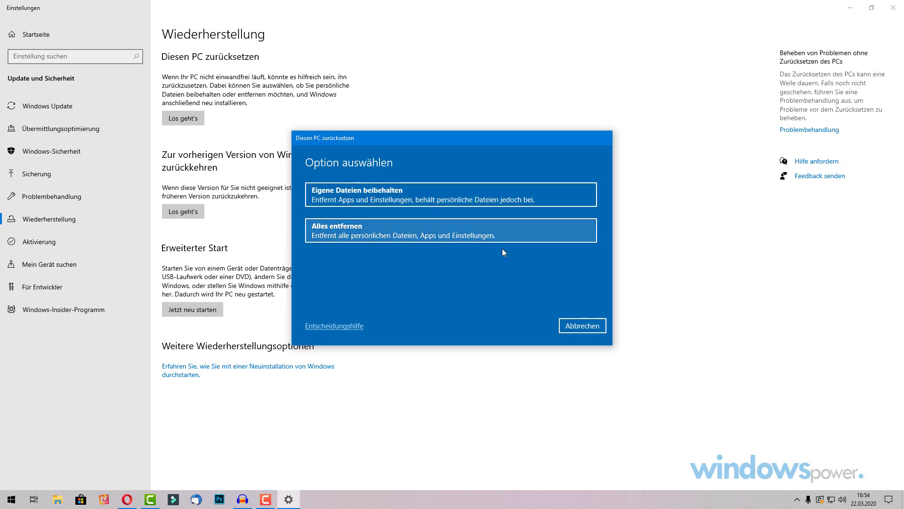
pyautogui.click(371, 193)
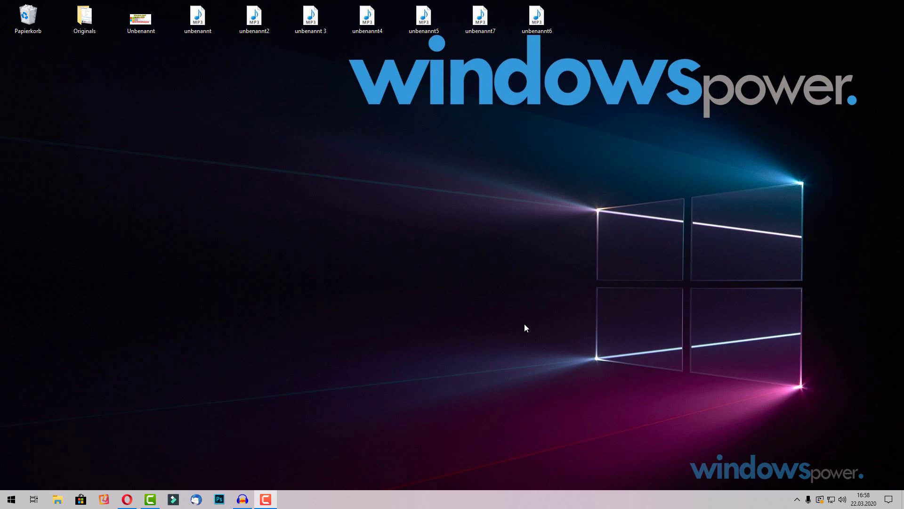
# Open the Windows settings, search for "Maus", and open the Mauseinstellungen page
pyautogui.press('super+i')
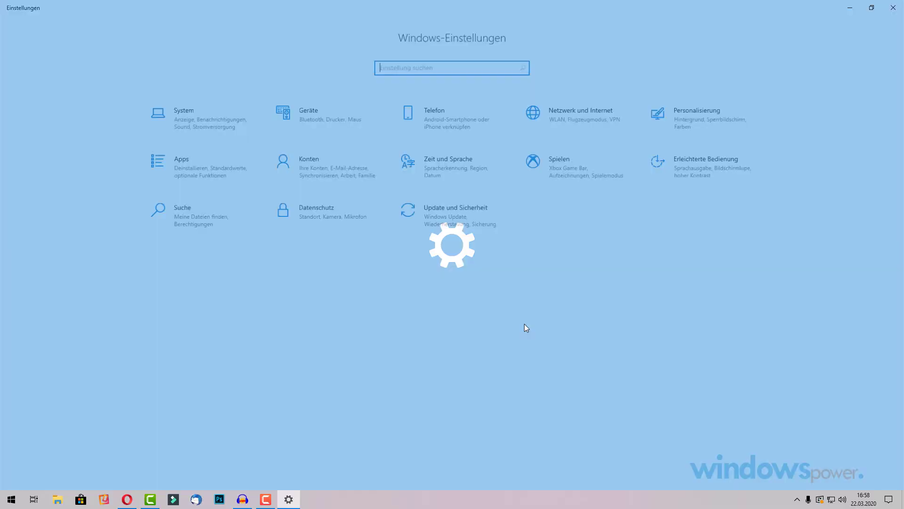
pyautogui.write('Maus')
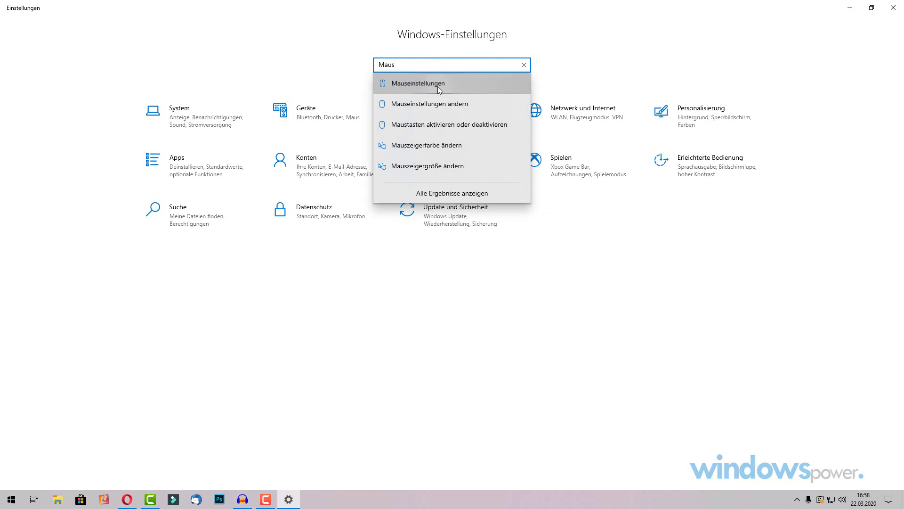
pyautogui.click(437, 86)
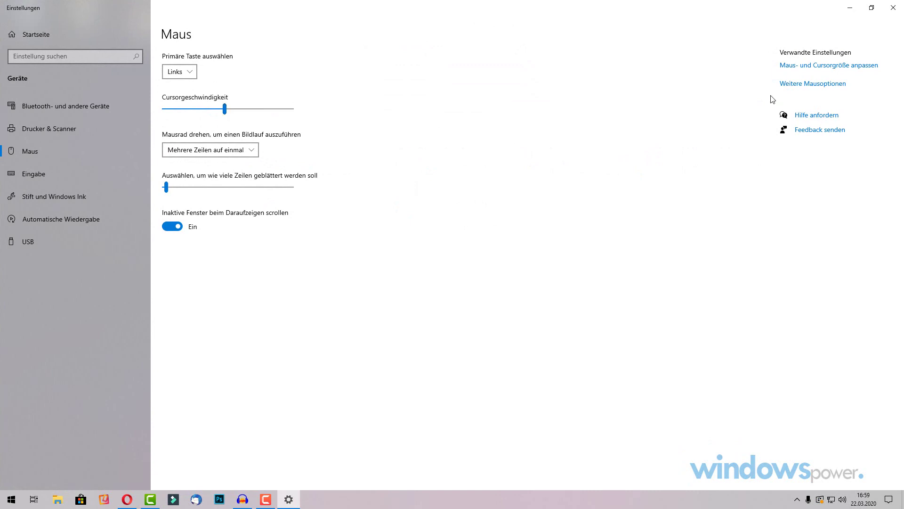
# View the Zeiger and Zeigeroptionen settings in the additional mouse options, and close the mouse properties
pyautogui.click(796, 84)
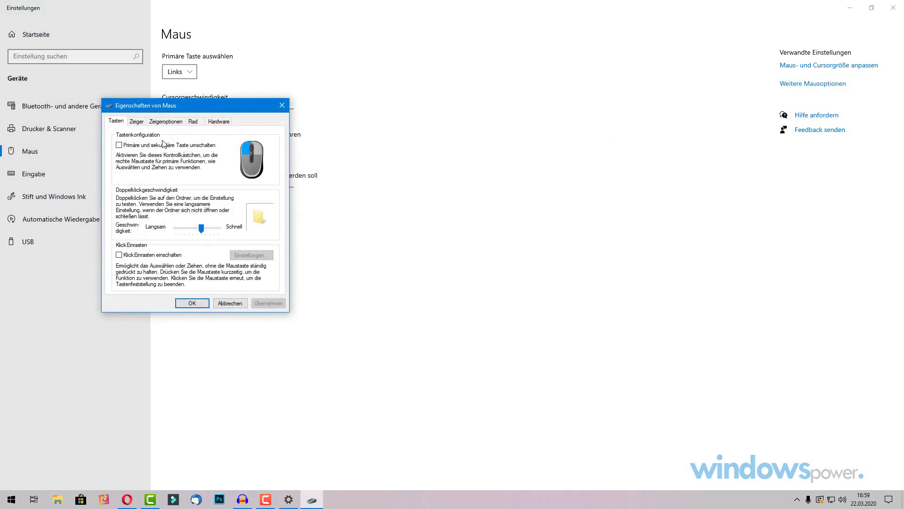
pyautogui.click(137, 121)
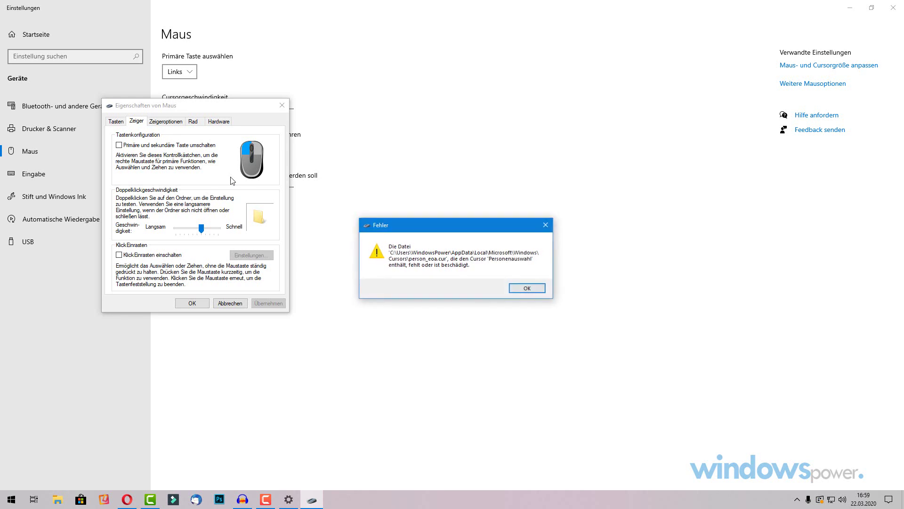
pyautogui.click(526, 289)
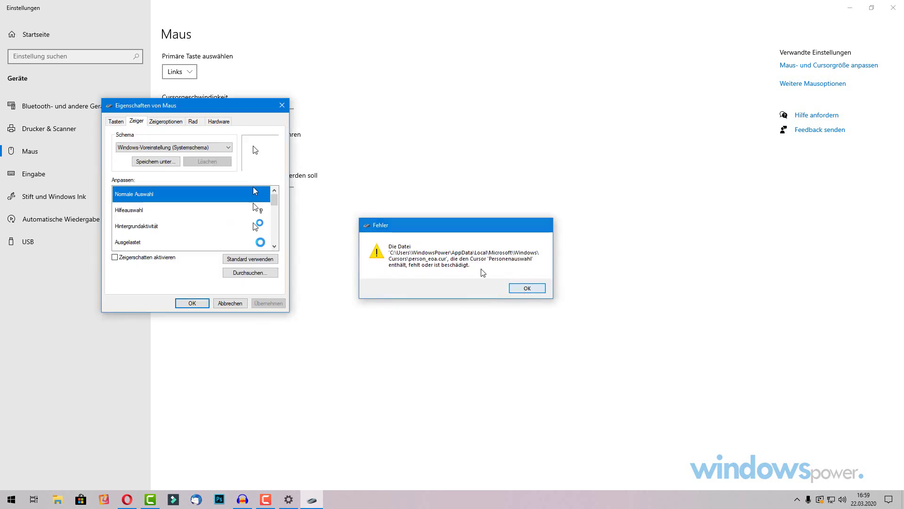
pyautogui.click(167, 121)
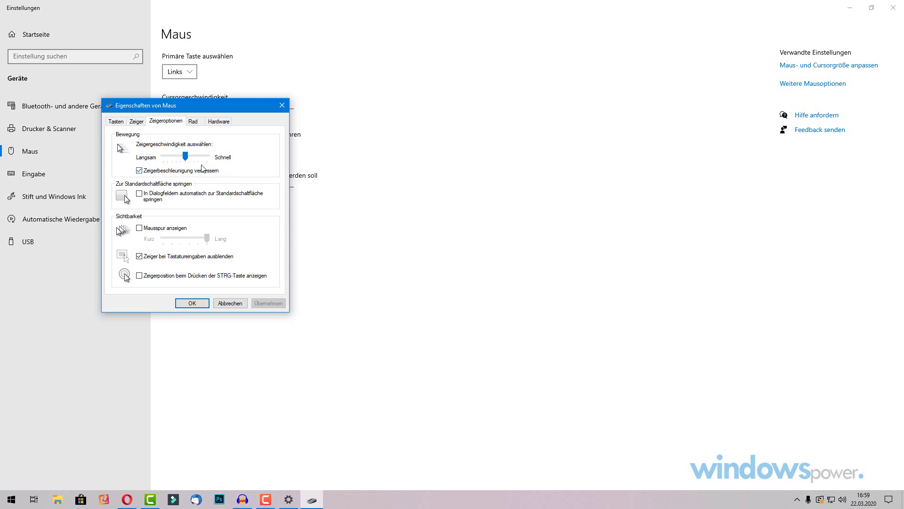
pyautogui.click(282, 105)
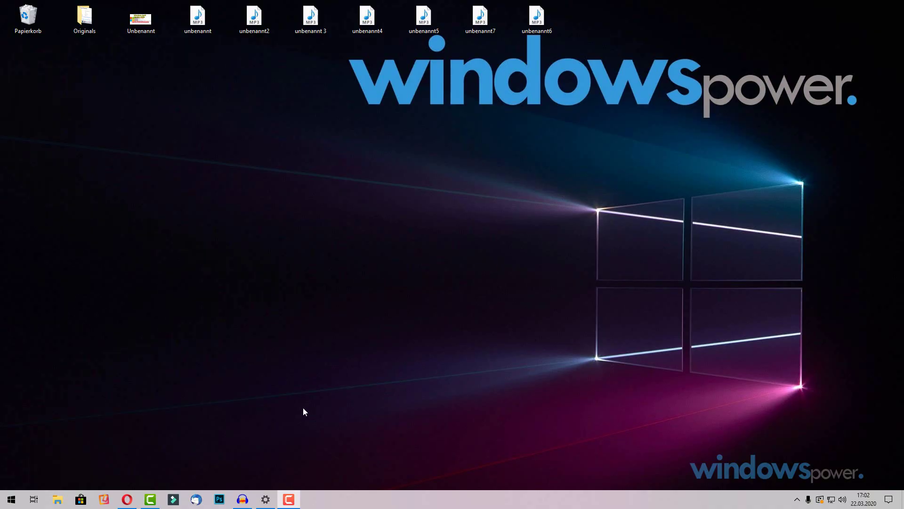
# Open the Netzwerk und Internet settings, review the Ethernet connection's properties, and return to the Status page
pyautogui.click(266, 499)
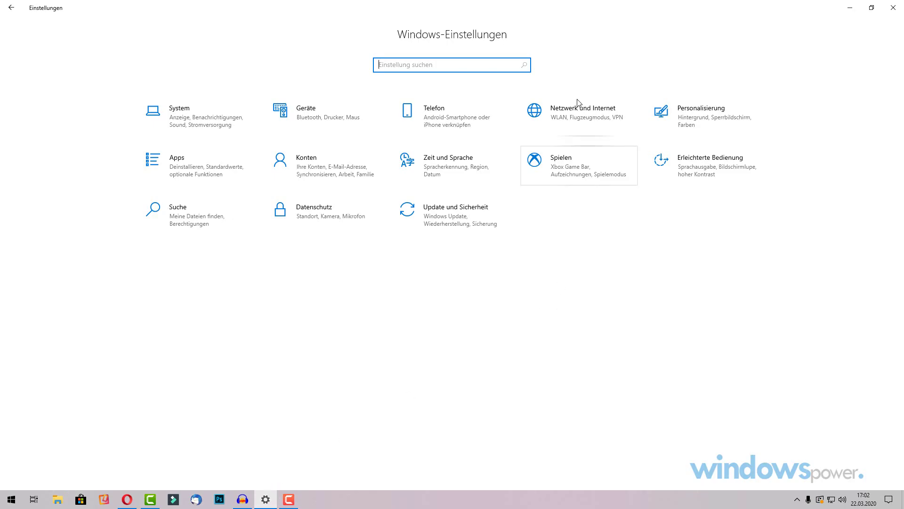
pyautogui.click(574, 117)
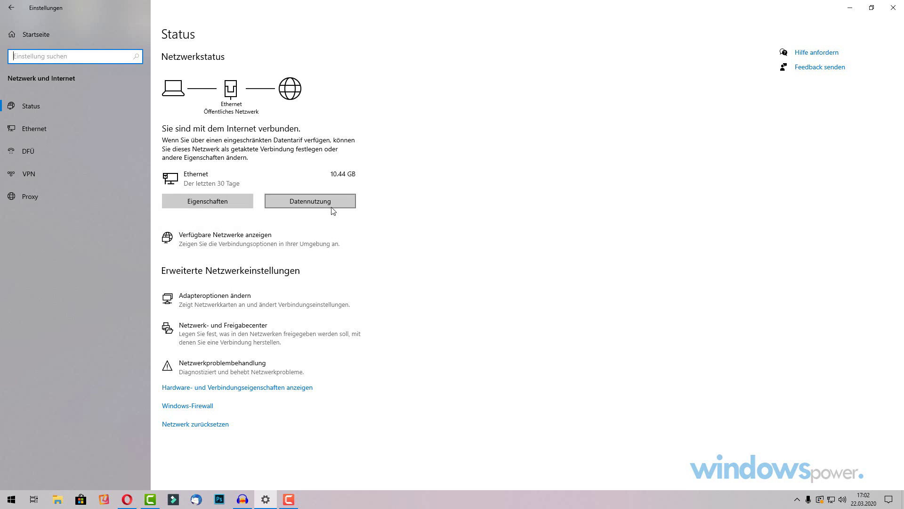
pyautogui.click(206, 202)
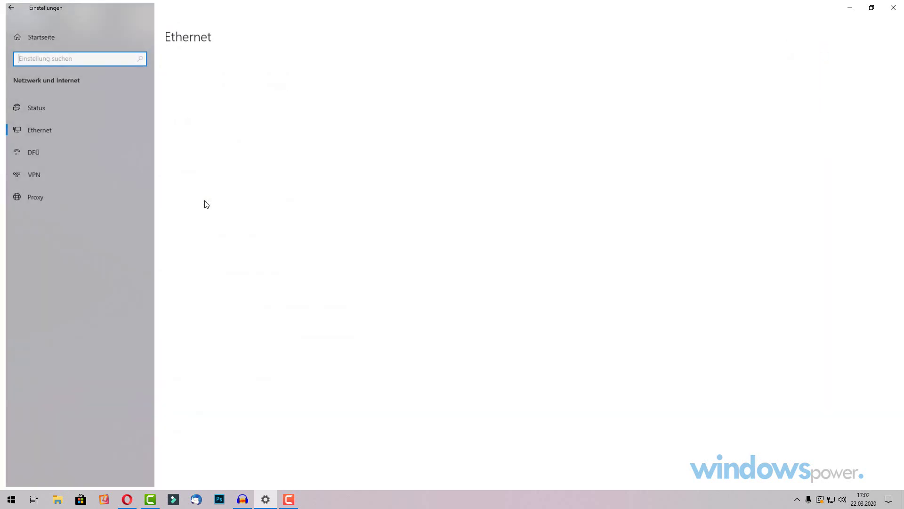
pyautogui.scroll(-3, 118, 195)
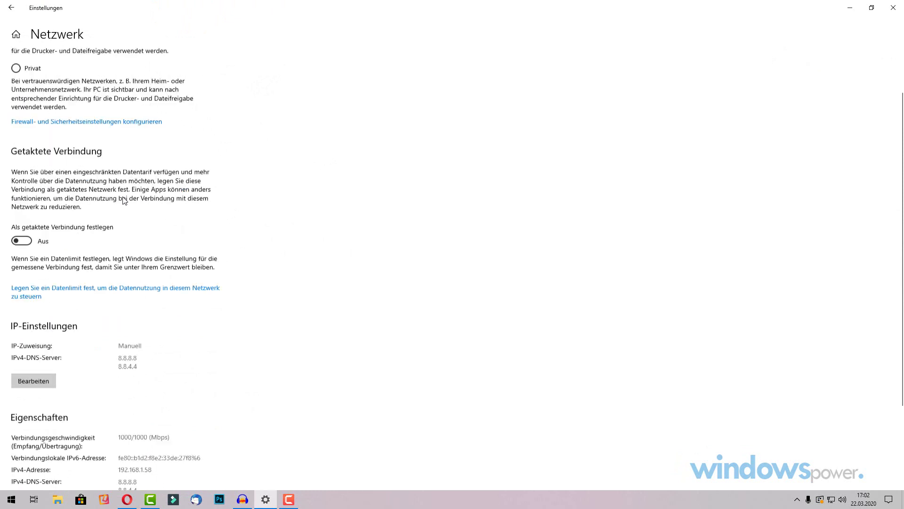
pyautogui.scroll(3, 165, 218)
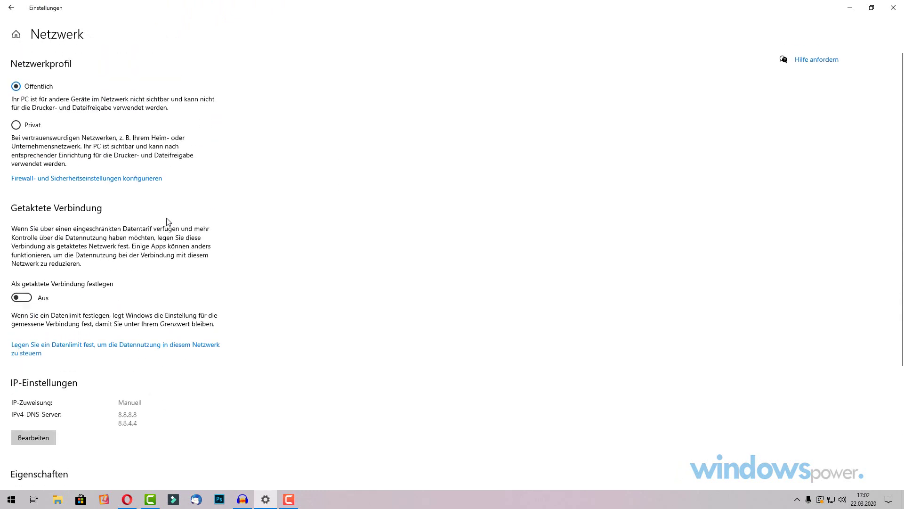
pyautogui.click(11, 7)
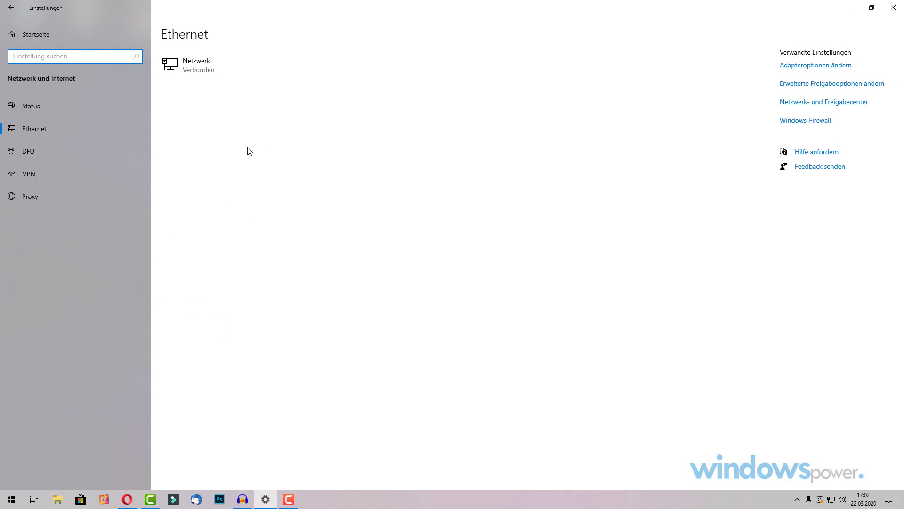
pyautogui.click(47, 106)
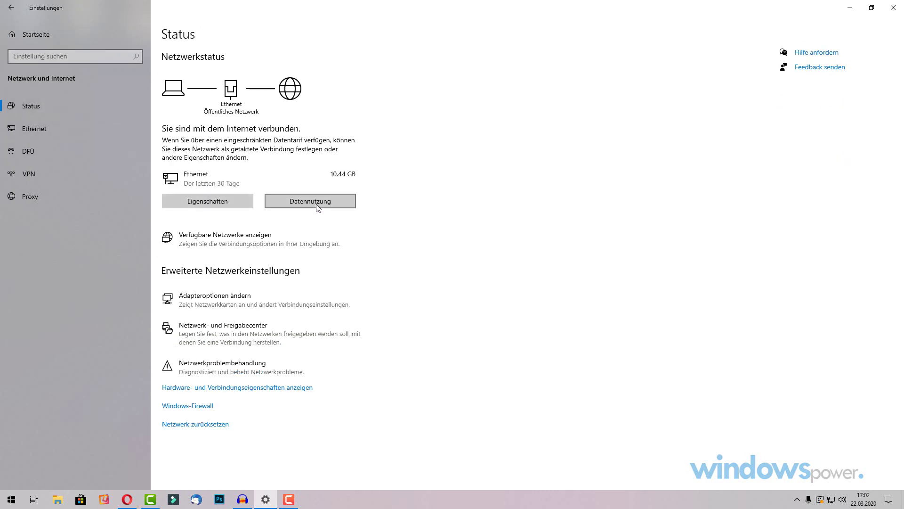
# Open Datennutzung for the Ethernet connection, look through the data usage per app, and leave the page
pyautogui.click(316, 203)
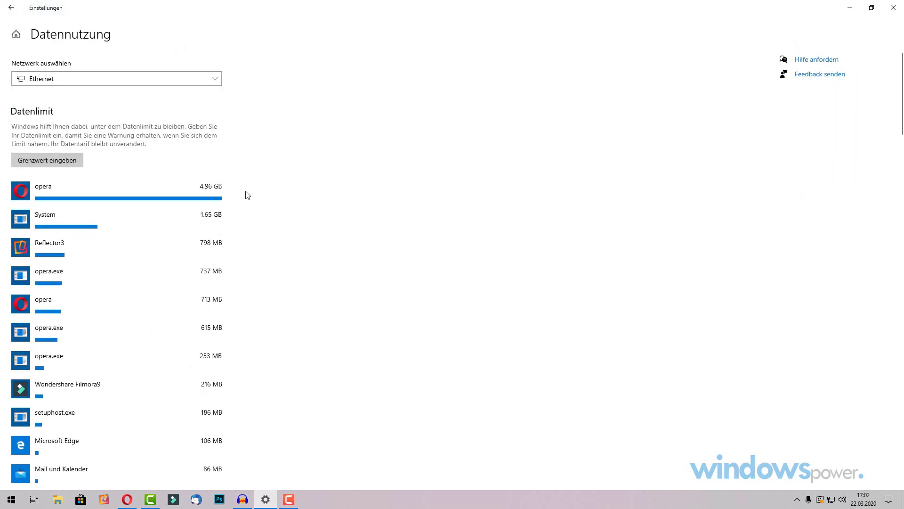
pyautogui.scroll(-15, 158, 254)
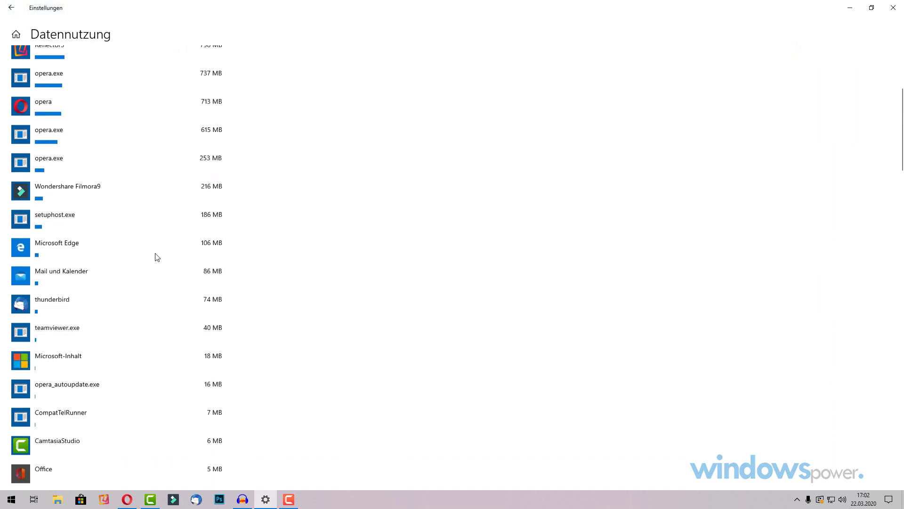
pyautogui.scroll(10, 165, 269)
pyautogui.scroll(5, 172, 266)
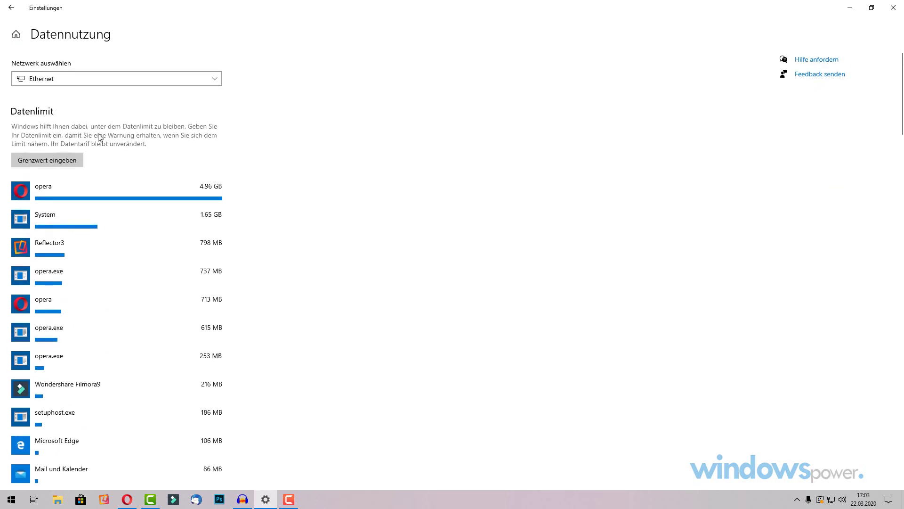
pyautogui.click(12, 7)
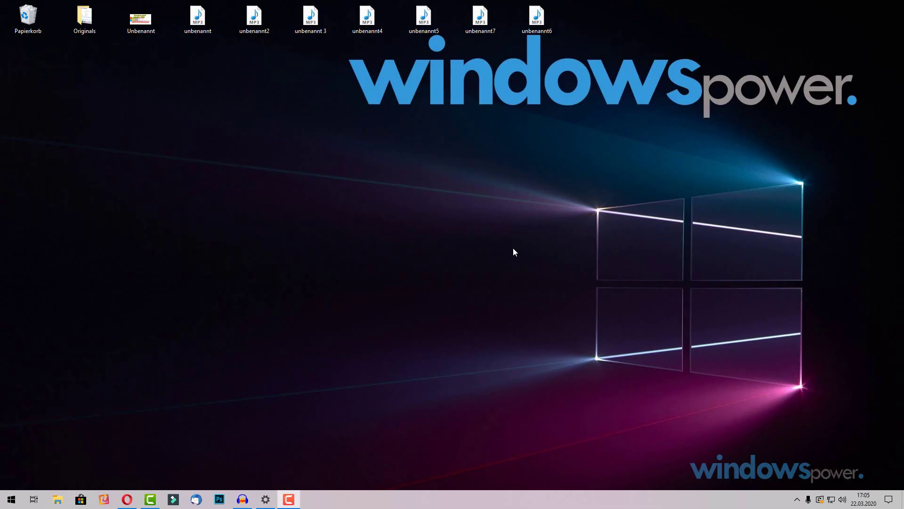
# Open the Mauszeiger page under Erleichterte Bedienung in the Windows settings
pyautogui.click(266, 499)
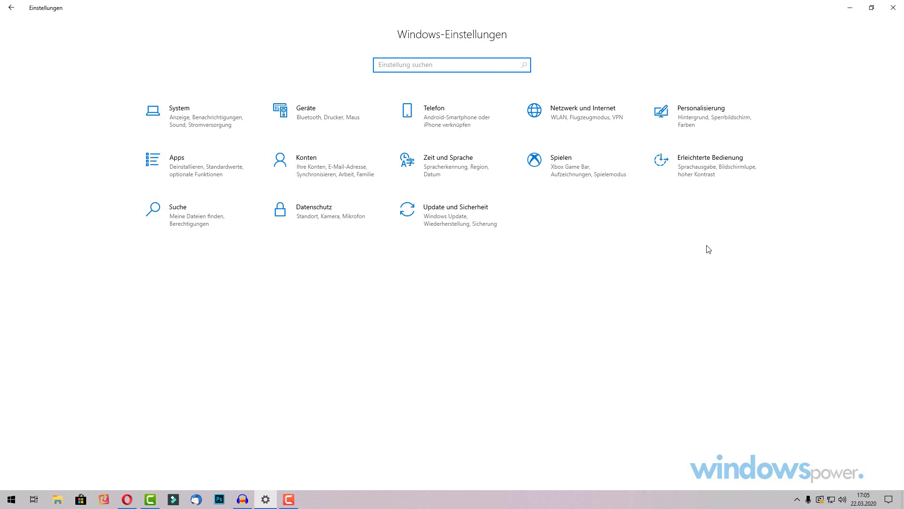
pyautogui.click(691, 171)
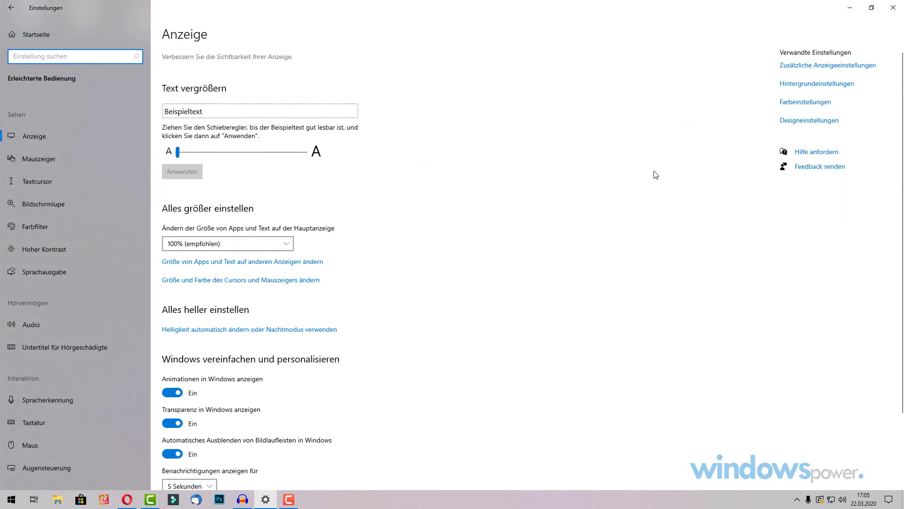
pyautogui.click(42, 161)
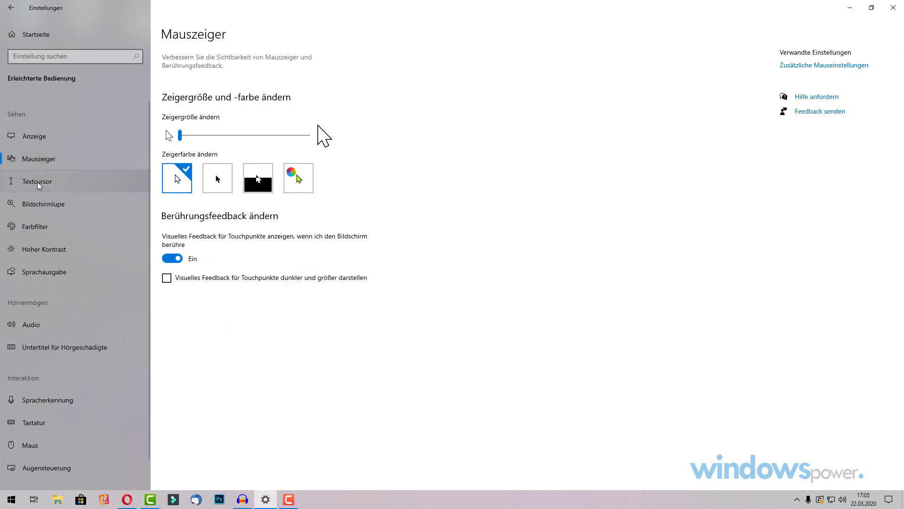
# Open the Textcursor page and try the green, yellow and orange colours for the text cursor indicator
pyautogui.click(36, 183)
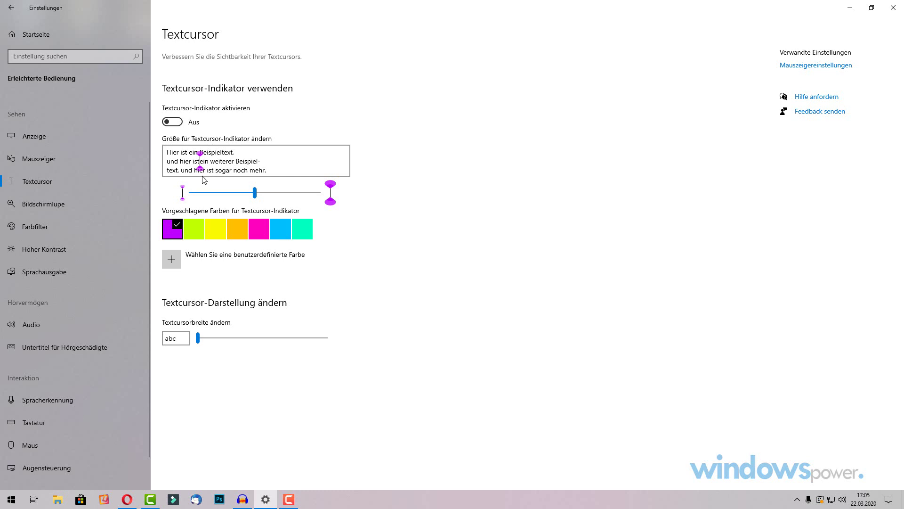
pyautogui.click(196, 232)
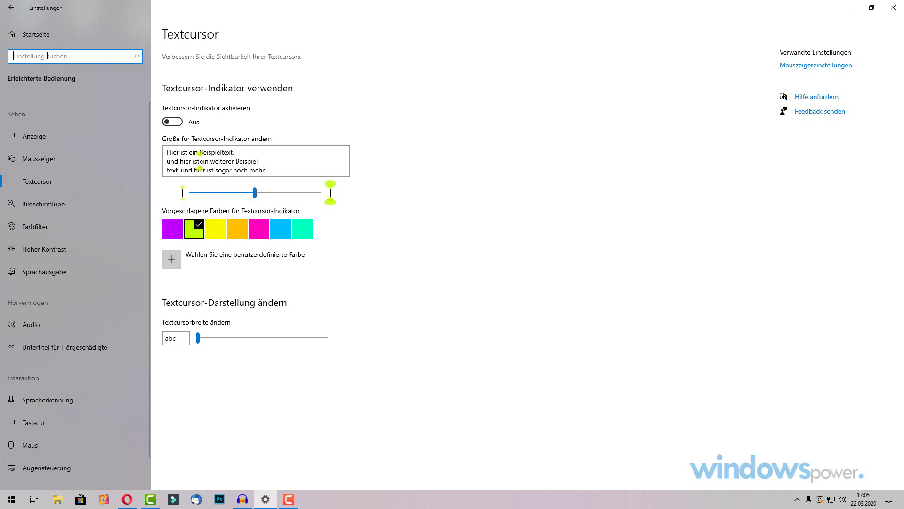
pyautogui.click(220, 230)
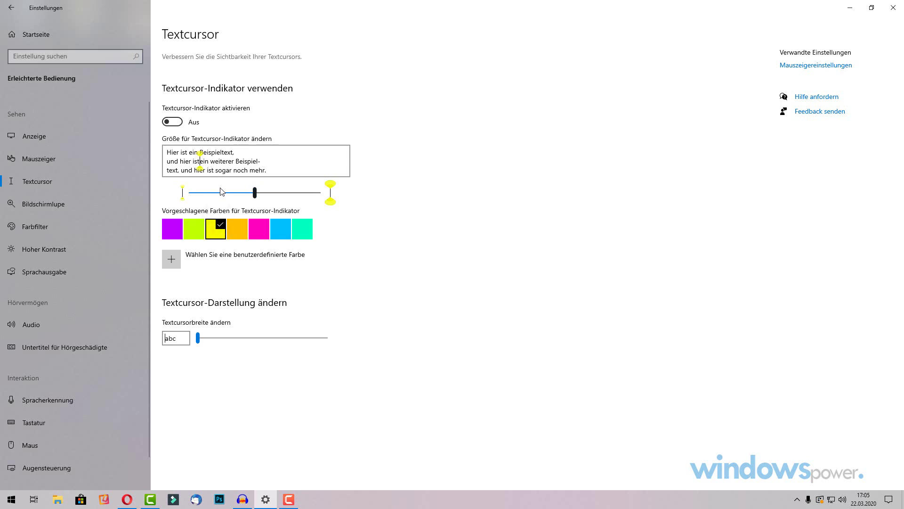
pyautogui.click(238, 224)
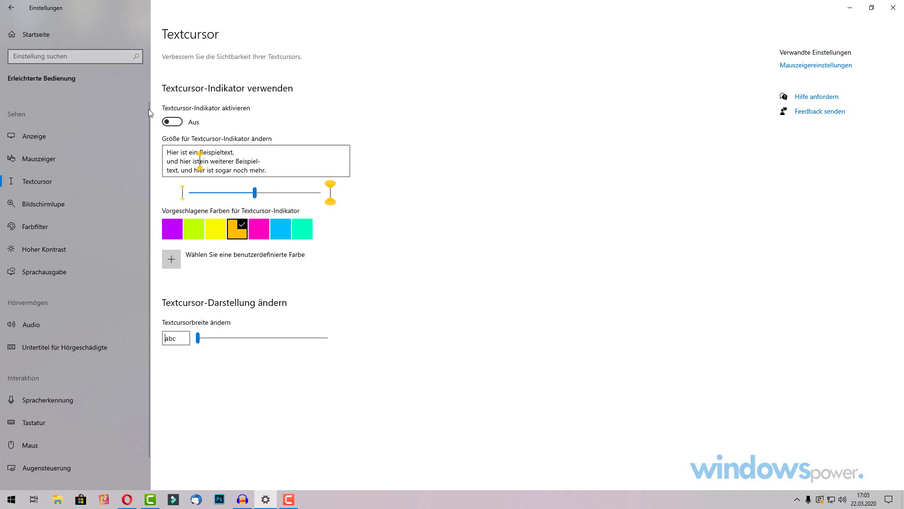
# Activate the Textcursor-Indikator, test it by entering "hgfgg" in the settings search, and clear the search text
pyautogui.click(172, 121)
pyautogui.click(54, 57)
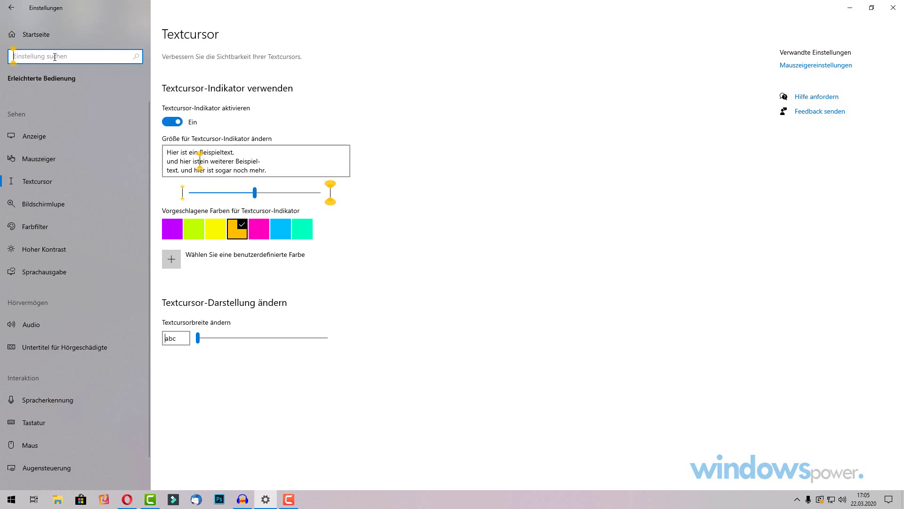
pyautogui.write('hgfgg')
pyautogui.click(135, 57)
# Set the text cursor indicator colour to purple and deactivate the Textcursor-Indikator
pyautogui.click(218, 227)
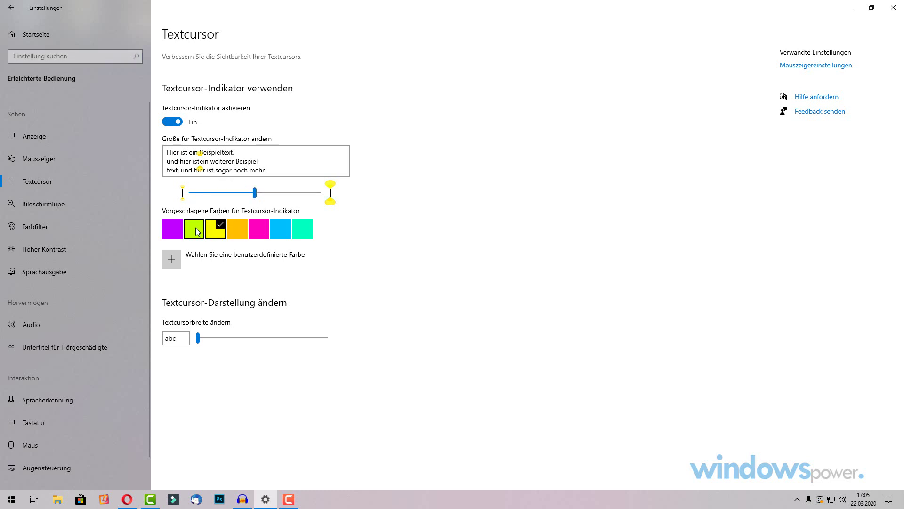
pyautogui.click(173, 230)
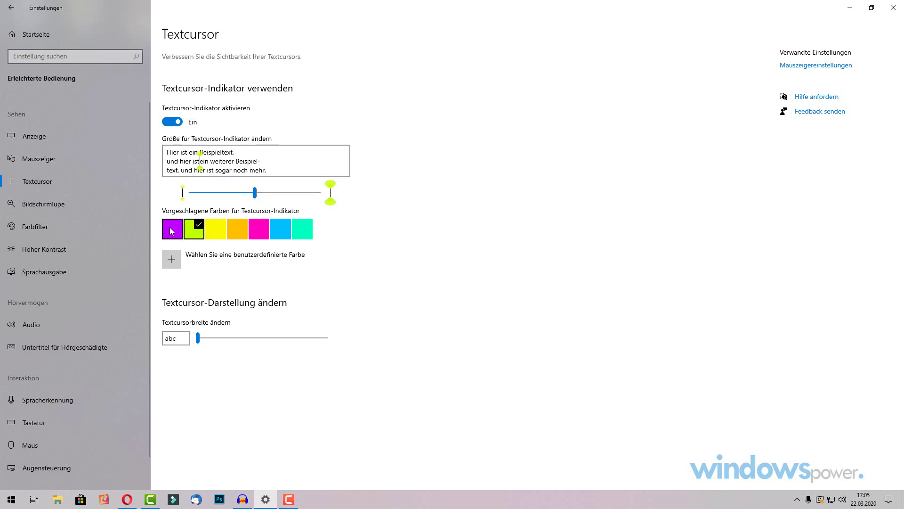
pyautogui.click(168, 124)
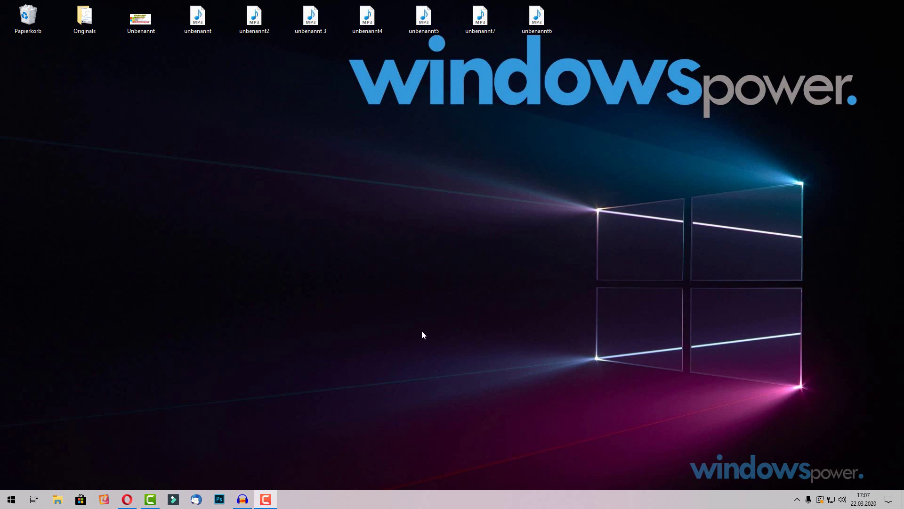
# Search Windows for "bildsc", launch the Bildschirmlupe app, and reduce its magnification to 100%
pyautogui.click(13, 496)
pyautogui.write('bildsc')
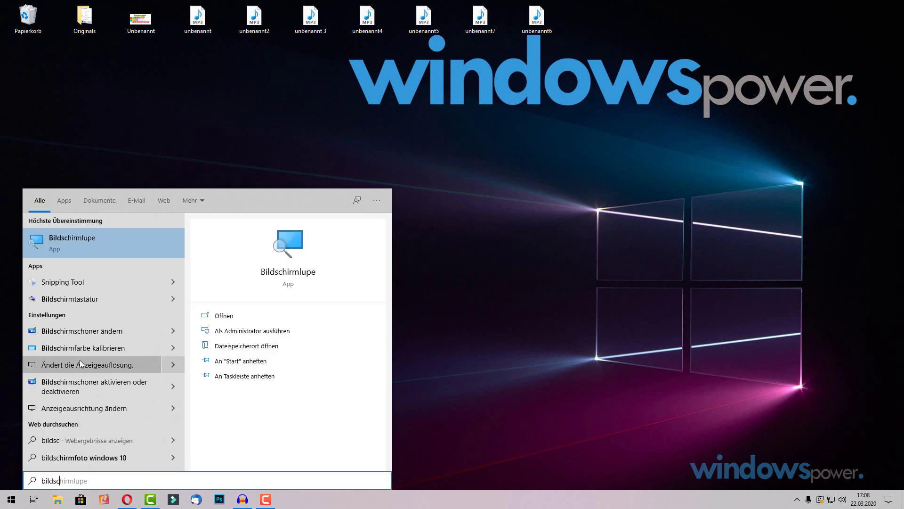
pyautogui.click(78, 242)
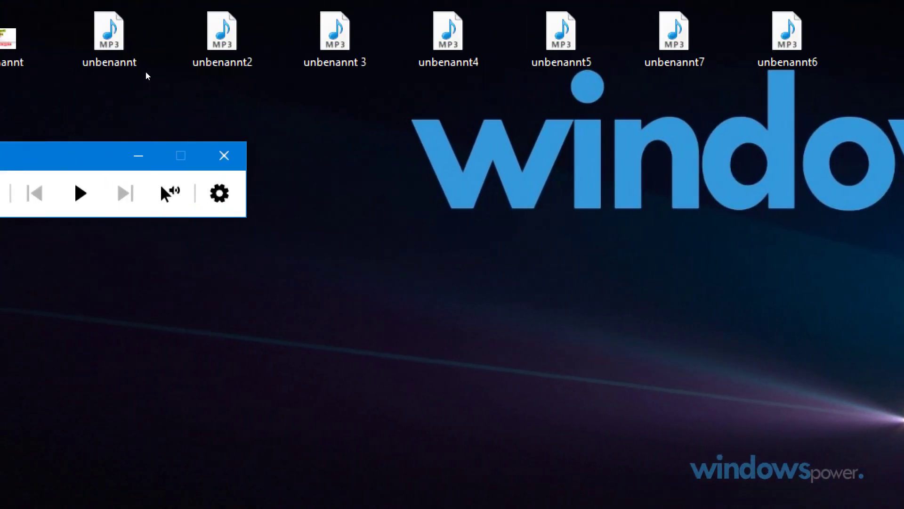
pyautogui.press('super+minus')
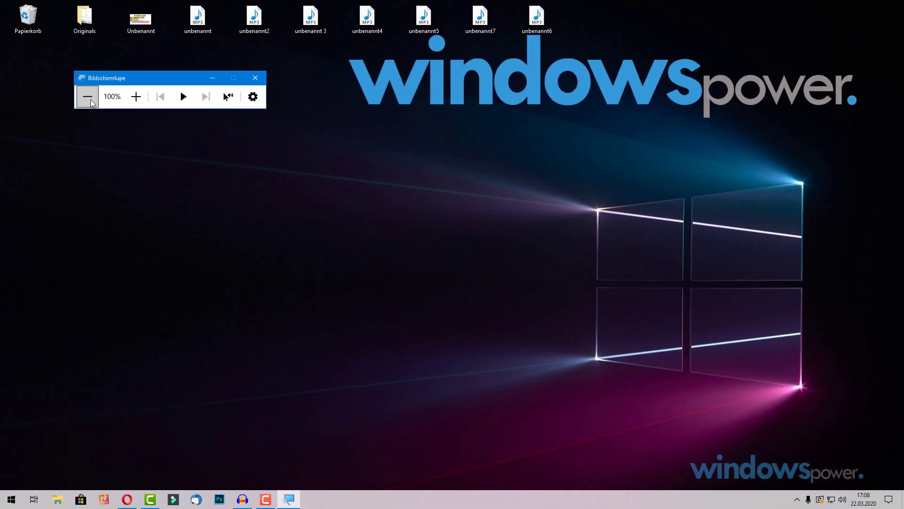
# Move the Bildschirmlupe window below the desktop logo, magnify the screen to 200%, and return to 100%
pyautogui.moveTo(127, 85); pyautogui.dragTo(419, 124)
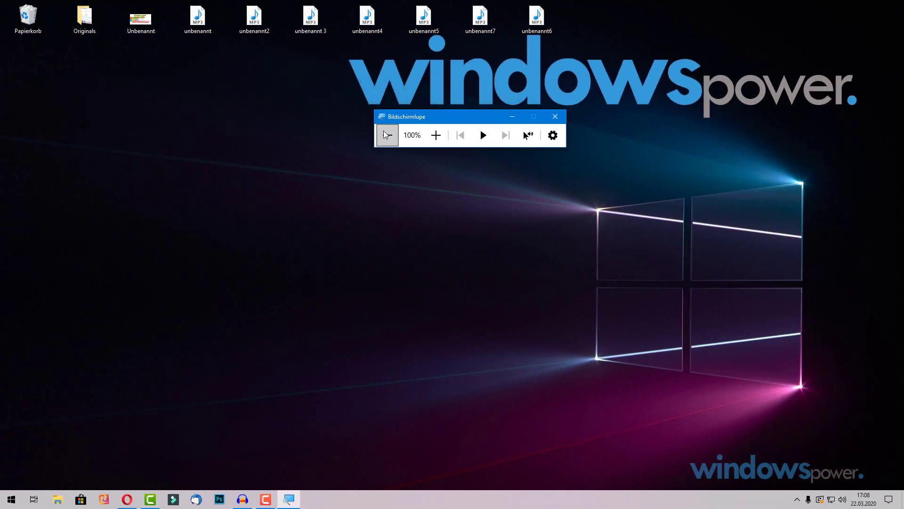
pyautogui.click(436, 135)
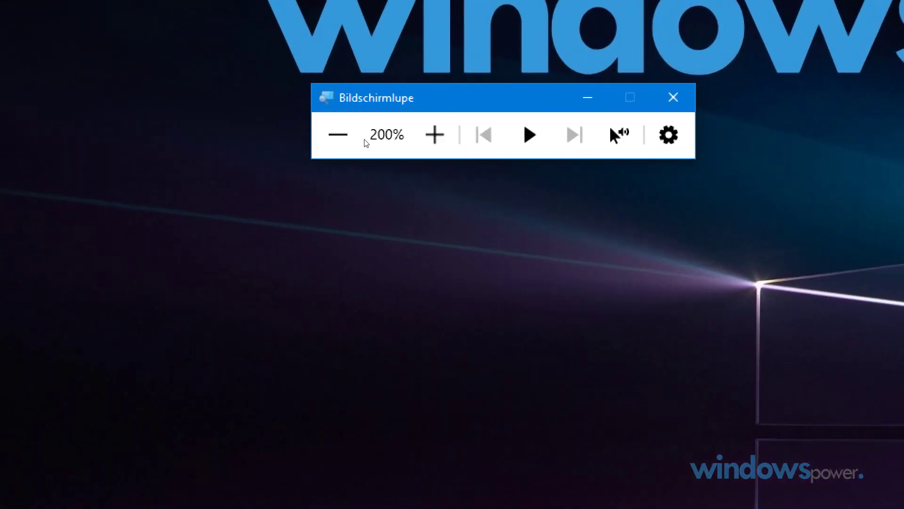
pyautogui.click(387, 135)
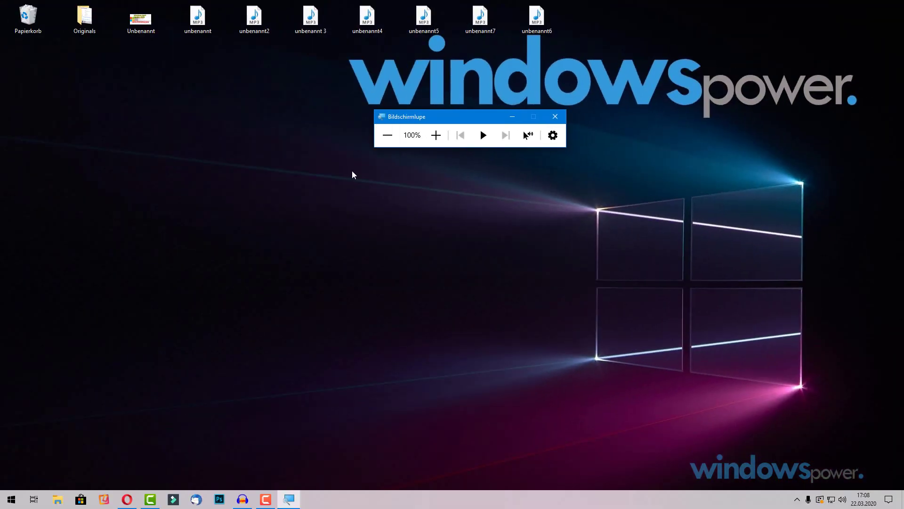
# Open the Windows settings, move the Bildschirmlupe window out of the way, and go to Farben under Personalisierung
pyautogui.click(11, 500)
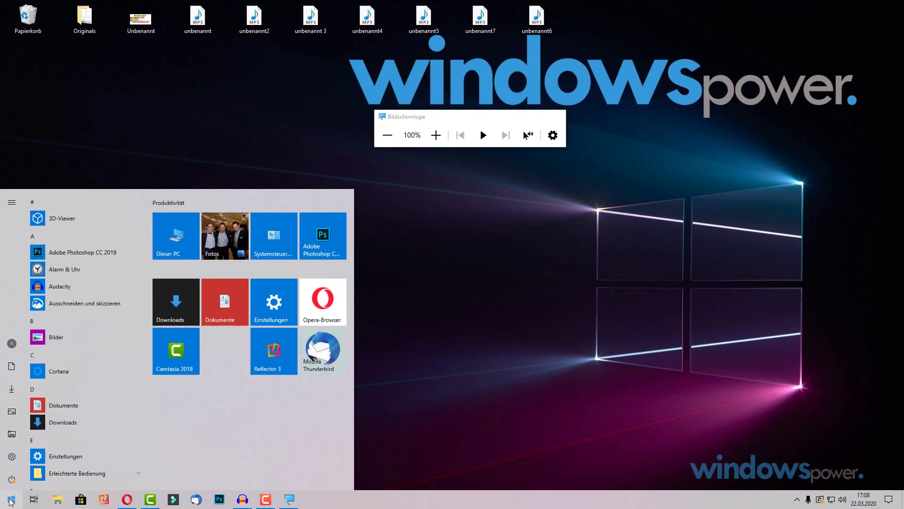
pyautogui.click(283, 314)
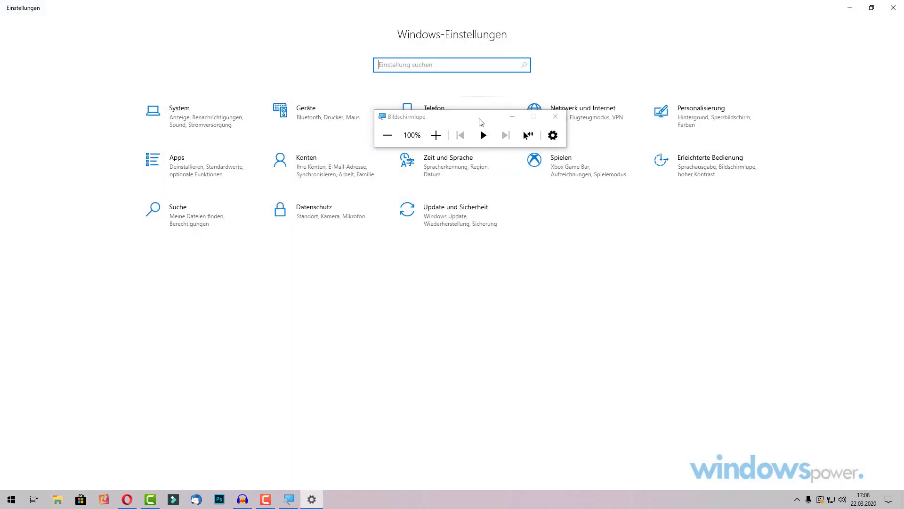
pyautogui.moveTo(481, 121); pyautogui.dragTo(453, 72)
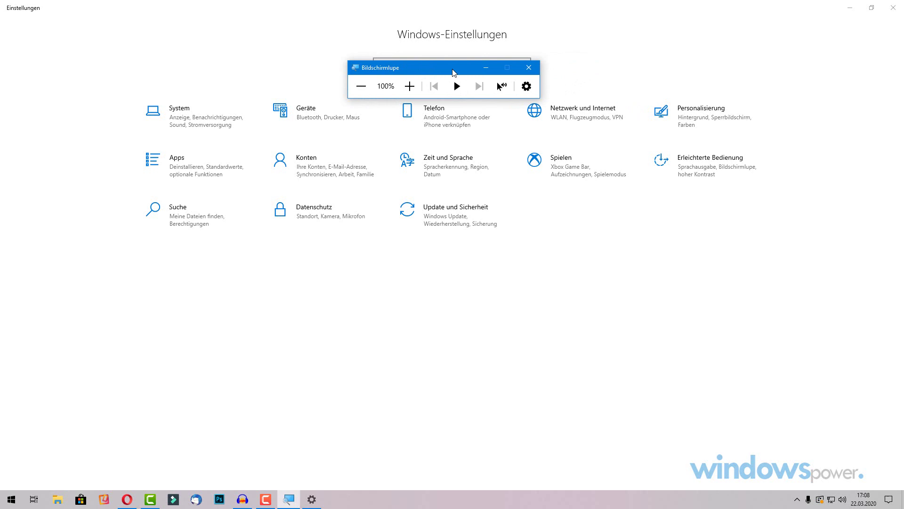
pyautogui.click(690, 124)
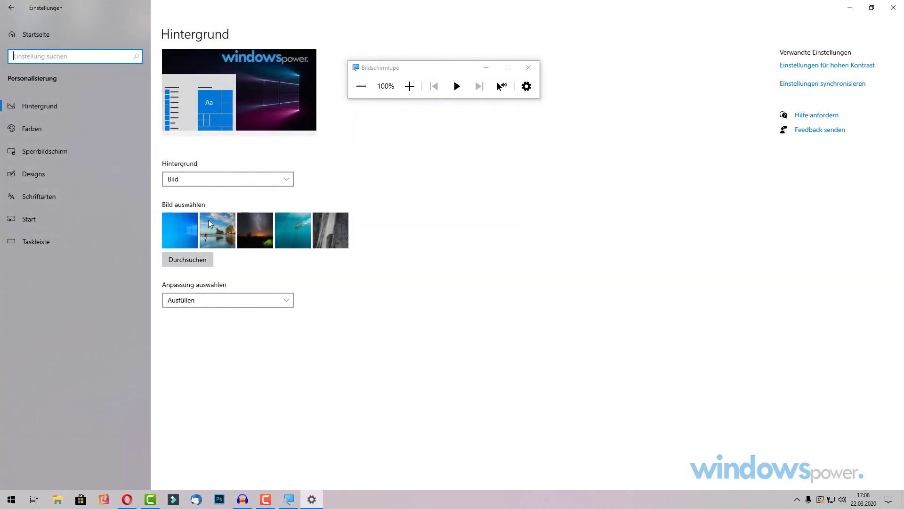
pyautogui.click(41, 109)
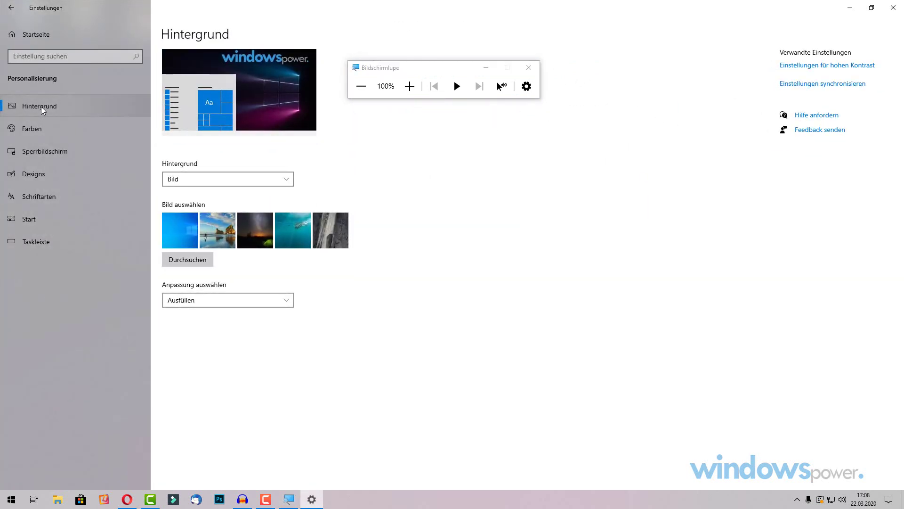
pyautogui.click(57, 130)
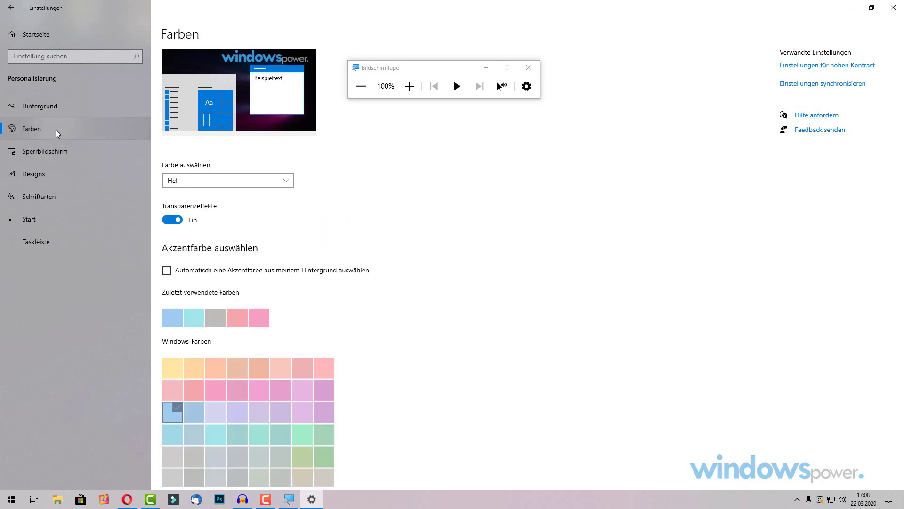
# Switch the Windows colour mode to Dunkel to compare the Bildschirmlupe's appearance, and set it back to Hell
pyautogui.click(210, 181)
pyautogui.click(206, 196)
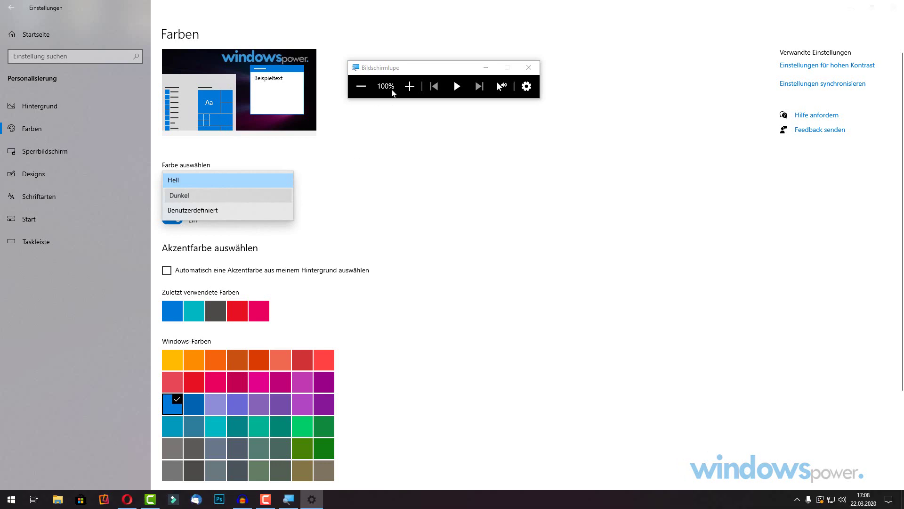
pyautogui.click(232, 193)
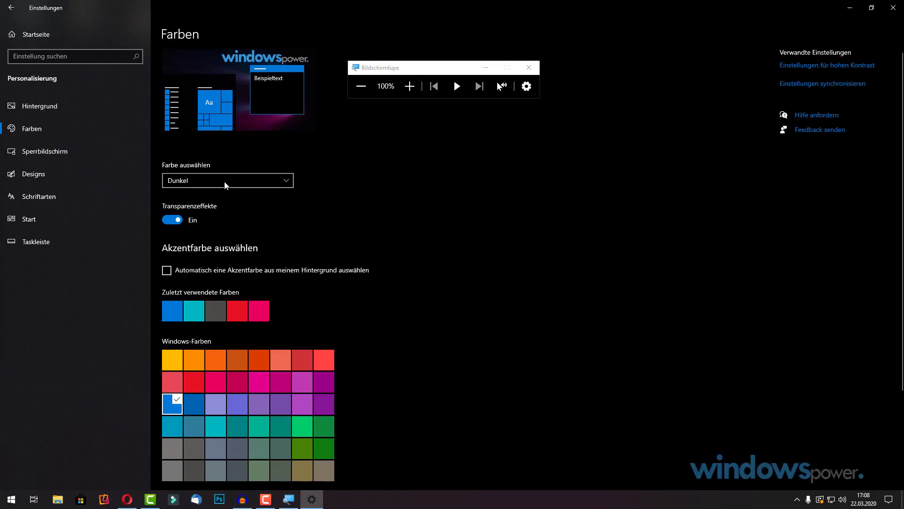
pyautogui.click(224, 182)
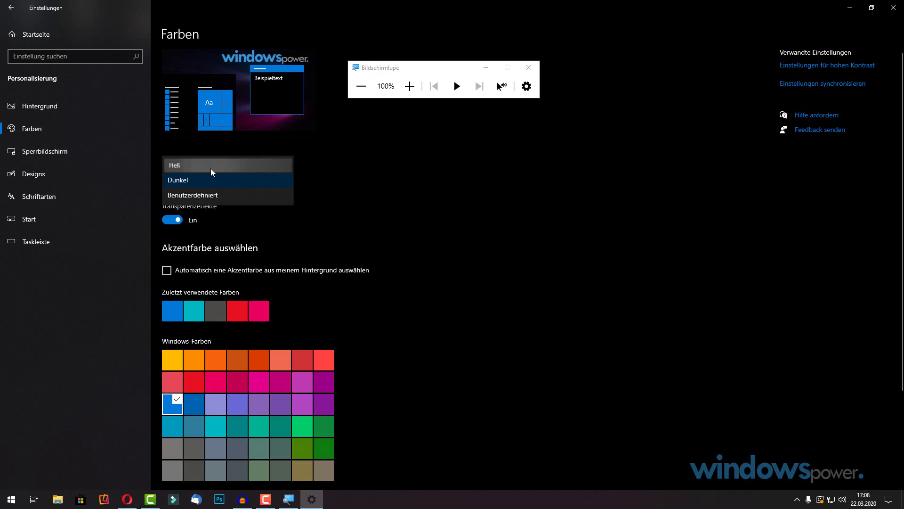
pyautogui.click(211, 168)
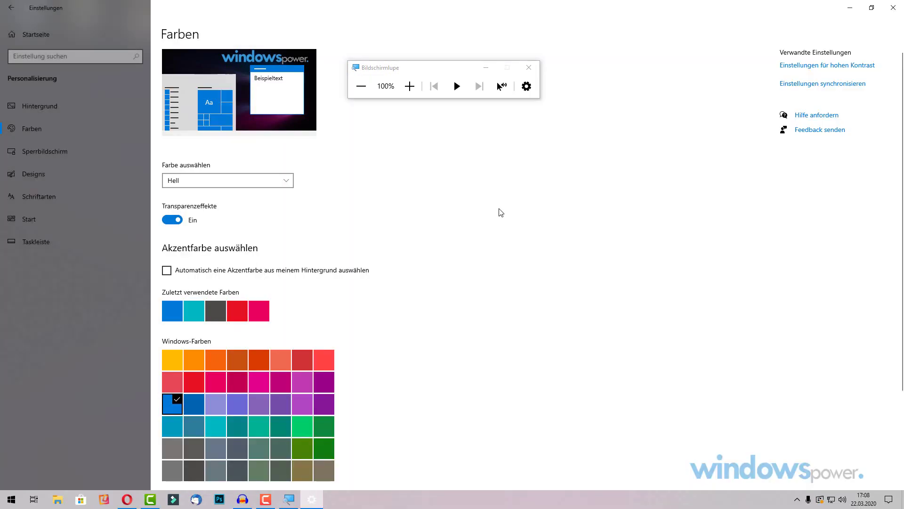
# View the reading speed and voice options of the Bildschirmlupe and close them
pyautogui.click(526, 87)
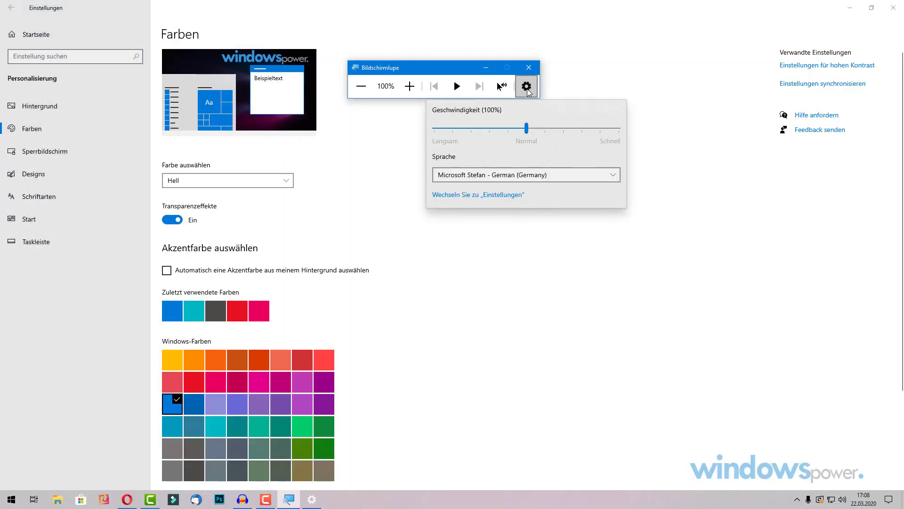
pyautogui.click(527, 88)
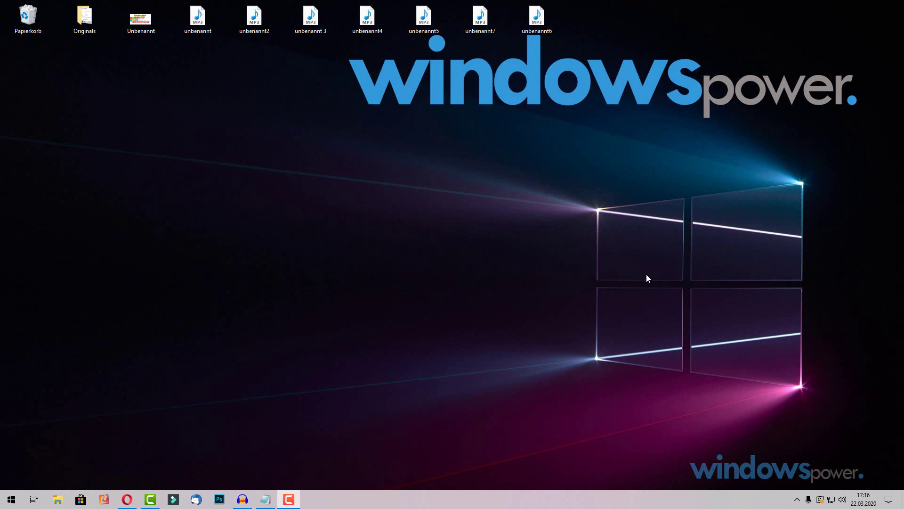
# Launch Windows PowerShell as administrator and run Enable-WindowsOptionalFeature -Online -FeatureName Microsoft-Windows-Subsystem-Linux
pyautogui.click(11, 501)
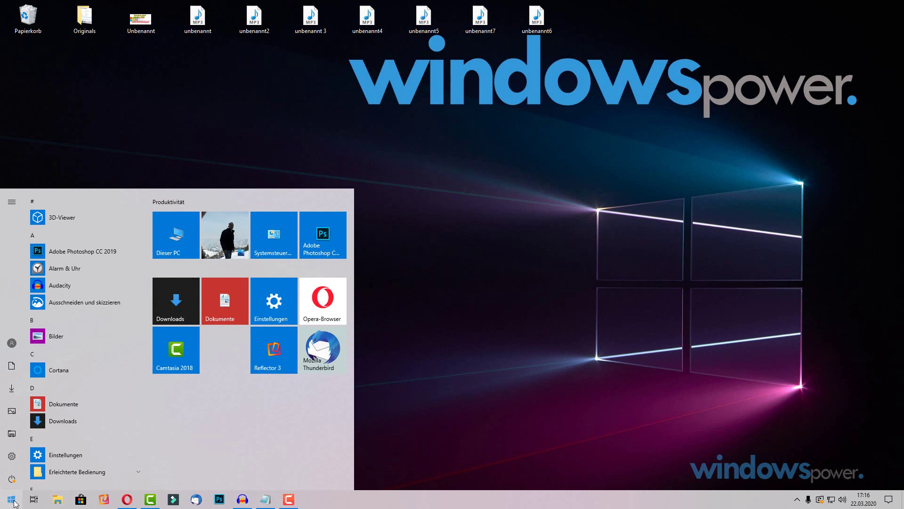
pyautogui.write('powe')
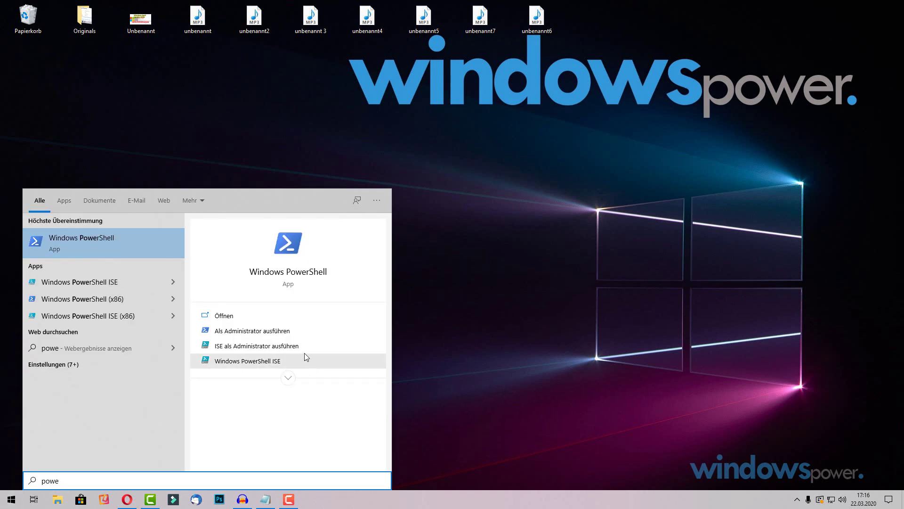
pyautogui.click(284, 333)
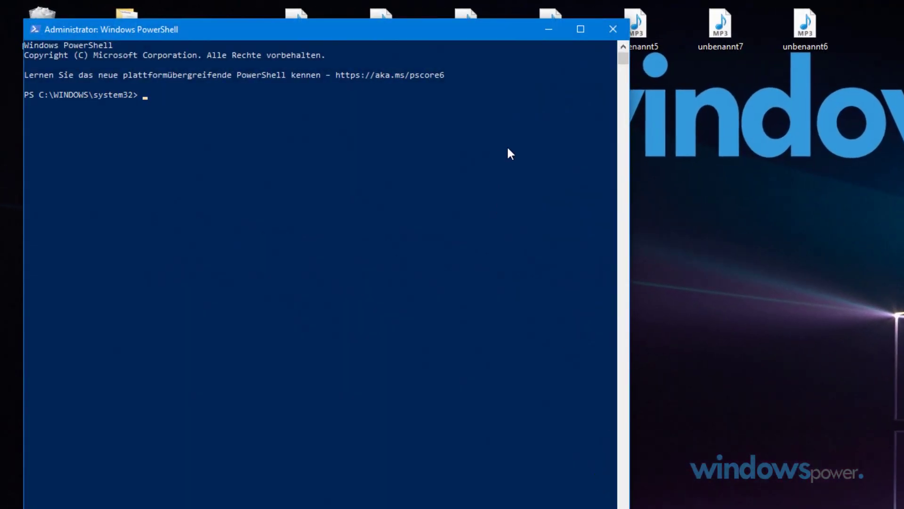
pyautogui.rightClick(374, 90)
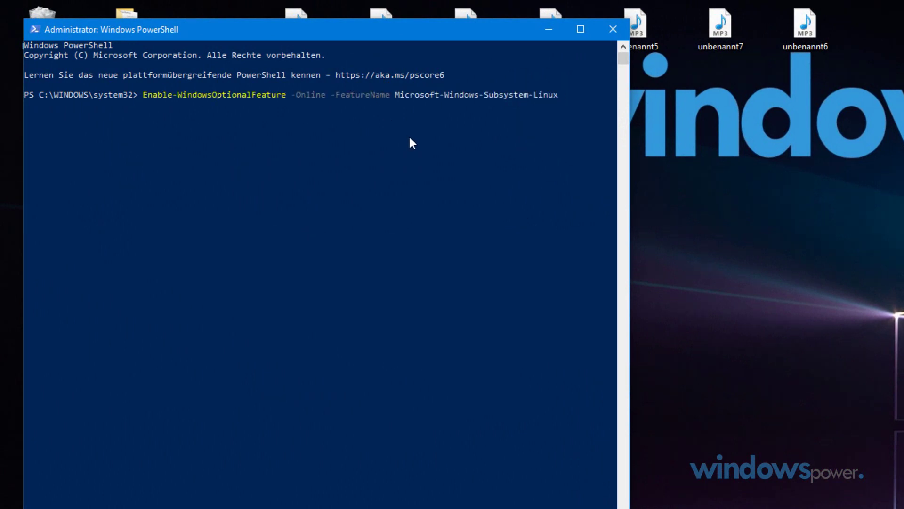
pyautogui.press('Return')
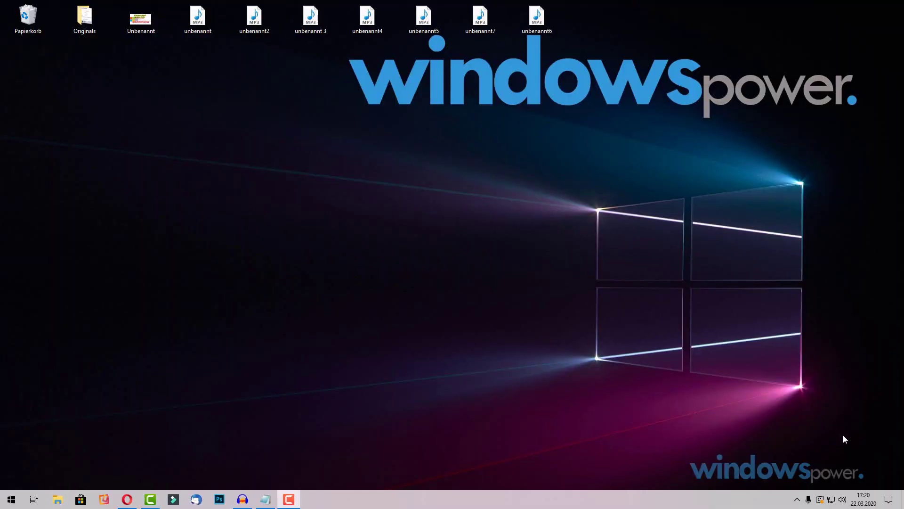
# Open the Sounds settings from the system's volume control and reposition the Sound dialog on the desktop
pyautogui.rightClick(843, 501)
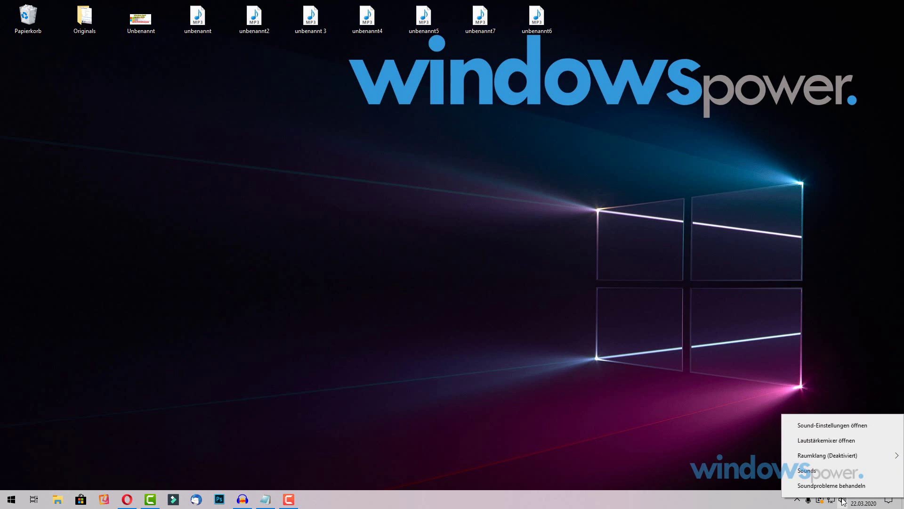
pyautogui.click(818, 476)
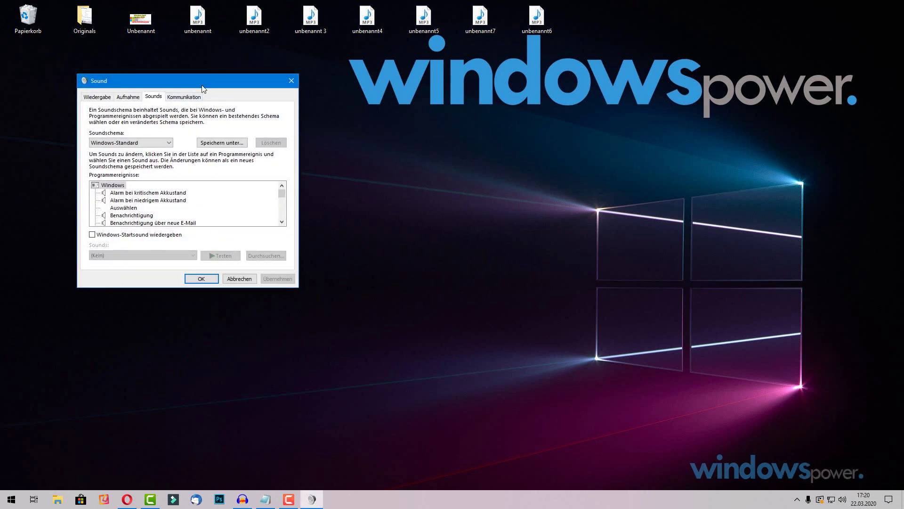
pyautogui.moveTo(201, 84); pyautogui.dragTo(242, 86)
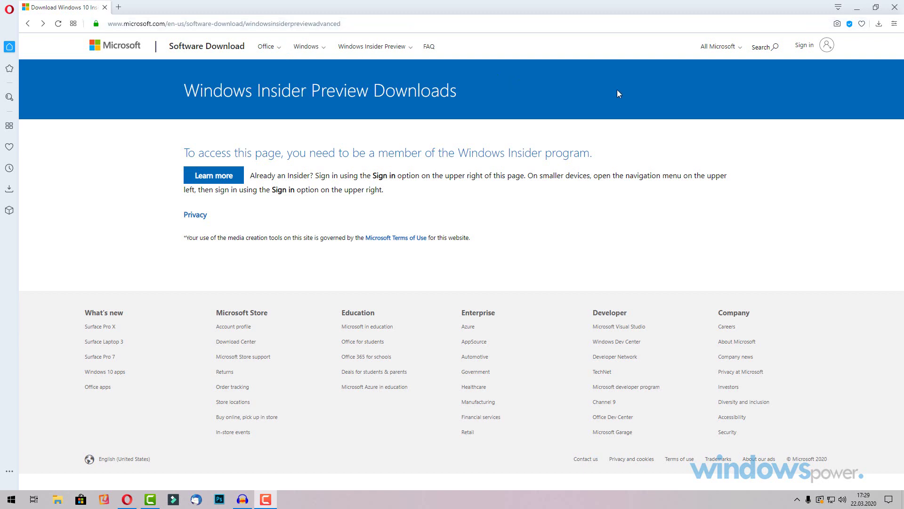
# Start signing in to the Windows Insider Preview Downloads page in Opera and enter the Microsoft account password
pyautogui.click(823, 44)
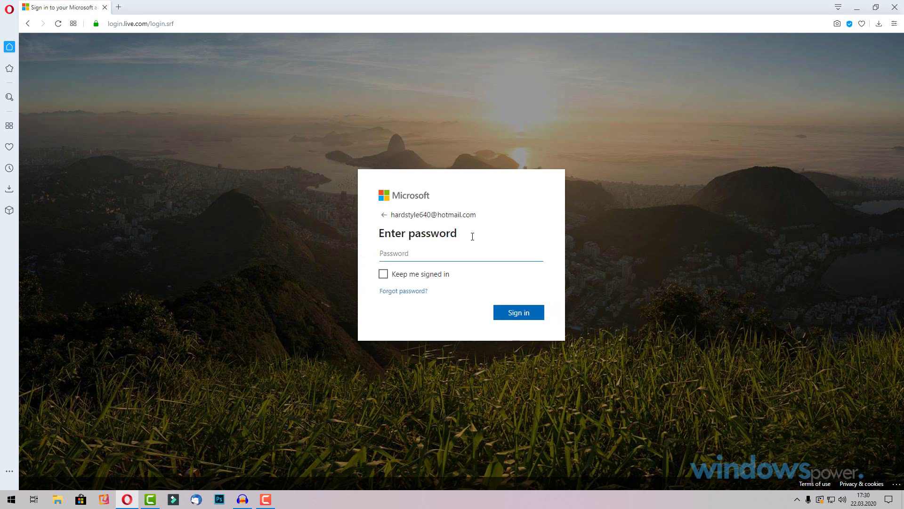
pyautogui.write('•••••••')
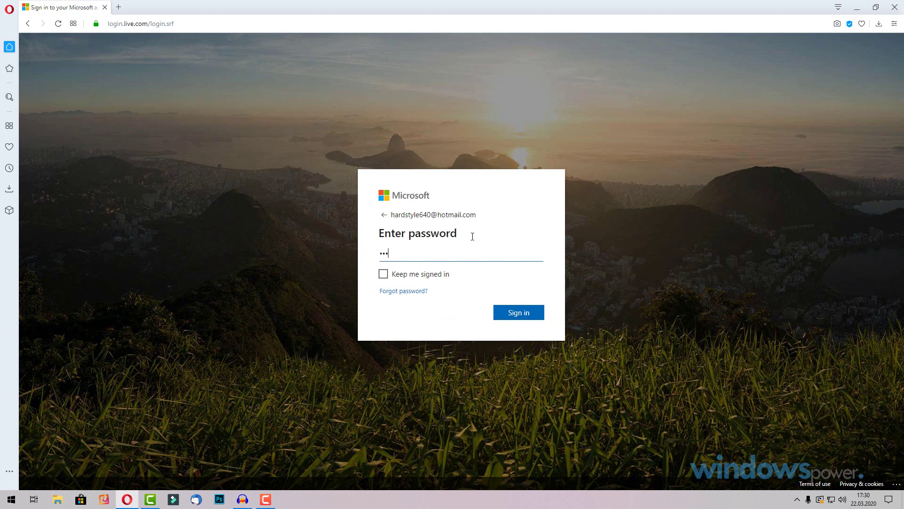